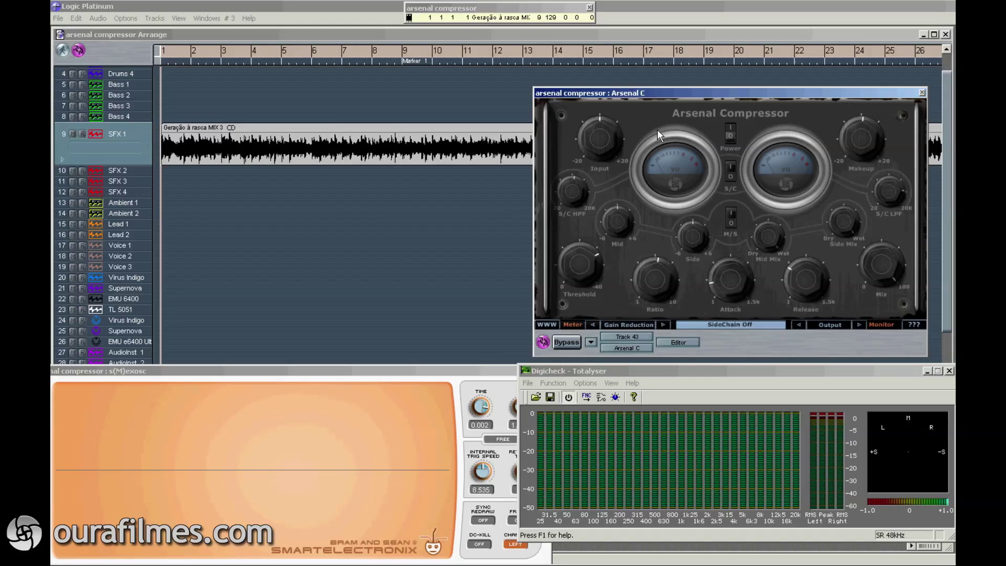
Try out the compressor's input gain, threshold, ratio, mix and makeup gain controls
drag(603, 139, 616, 138)
drag(586, 271, 580, 286)
mouse_move(655, 288)
mouse_down()
mouse_move(660, 300)
mouse_move(660, 283)
mouse_up()
mouse_move(885, 264)
mouse_down()
mouse_move(880, 282)
mouse_move(895, 254)
mouse_up()
drag(871, 139, 853, 143)
Try the sidechain on and off while sweeping its high-pass and low-pass filter cutoffs
click(730, 171)
click(731, 170)
drag(578, 196, 569, 217)
mouse_move(891, 192)
mouse_down()
mouse_move(864, 225)
mouse_move(872, 198)
mouse_move(867, 225)
mouse_move(898, 178)
mouse_move(886, 184)
mouse_up()
drag(580, 194, 579, 156)
drag(581, 195, 568, 213)
click(732, 173)
Switch mid/side processing on and off and try the mid and side gain levels
click(733, 217)
click(732, 219)
drag(621, 222, 624, 225)
drag(694, 239, 694, 232)
Vary the mid mix, set the side mix to 51 % and adjust the attack to 71 ms
click(774, 237)
drag(774, 237, 807, 262)
drag(773, 240, 817, 116)
drag(846, 216, 856, 179)
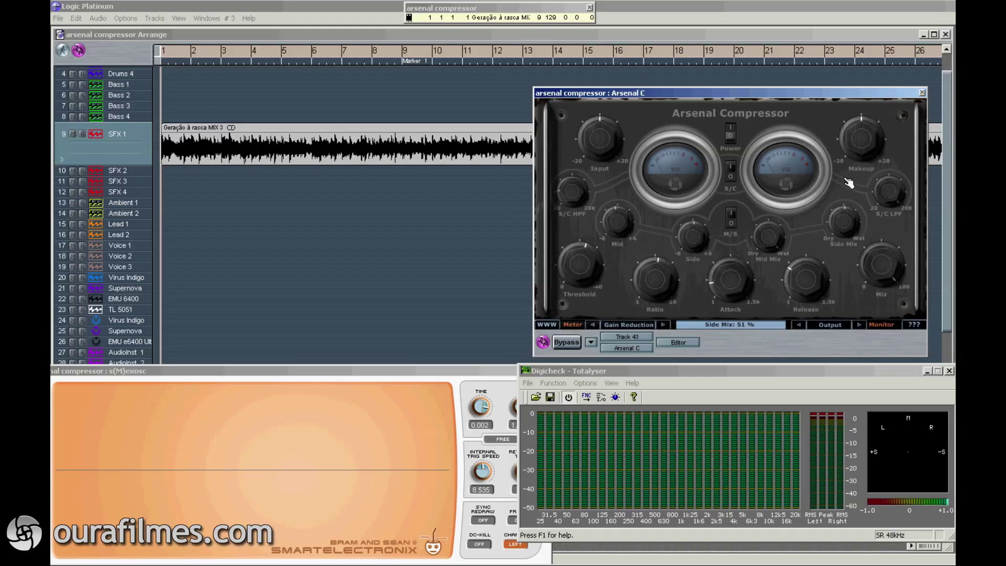
drag(770, 238, 758, 282)
mouse_move(734, 285)
mouse_down()
mouse_move(741, 268)
mouse_move(725, 283)
mouse_up()
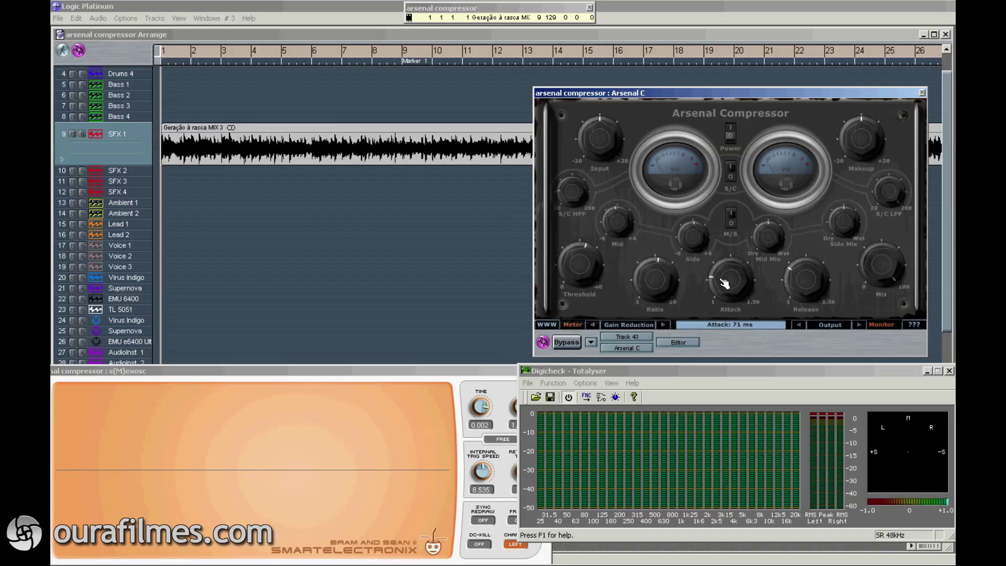
Change the meter source to SideChain and return it to Gain Reduction
click(624, 326)
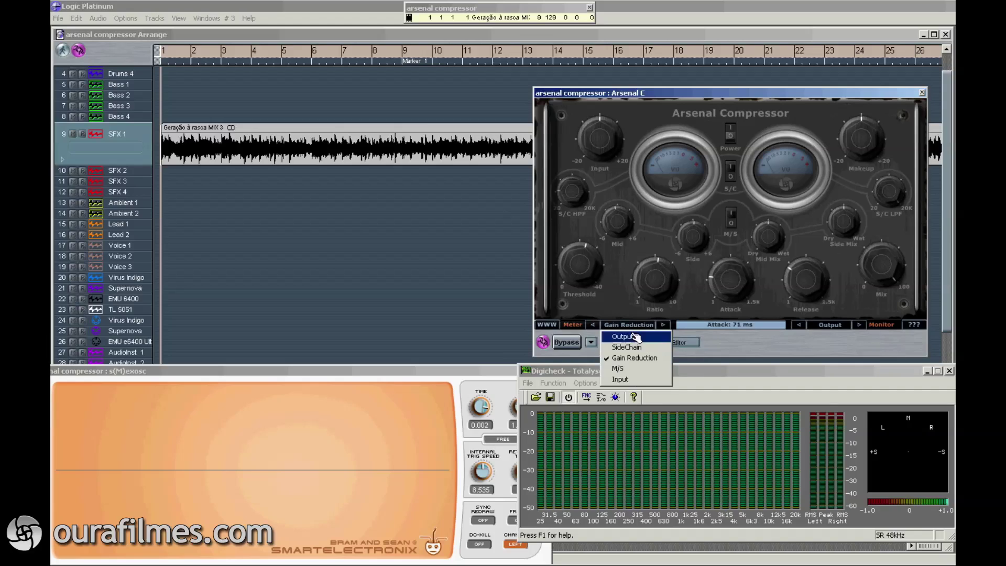
click(645, 348)
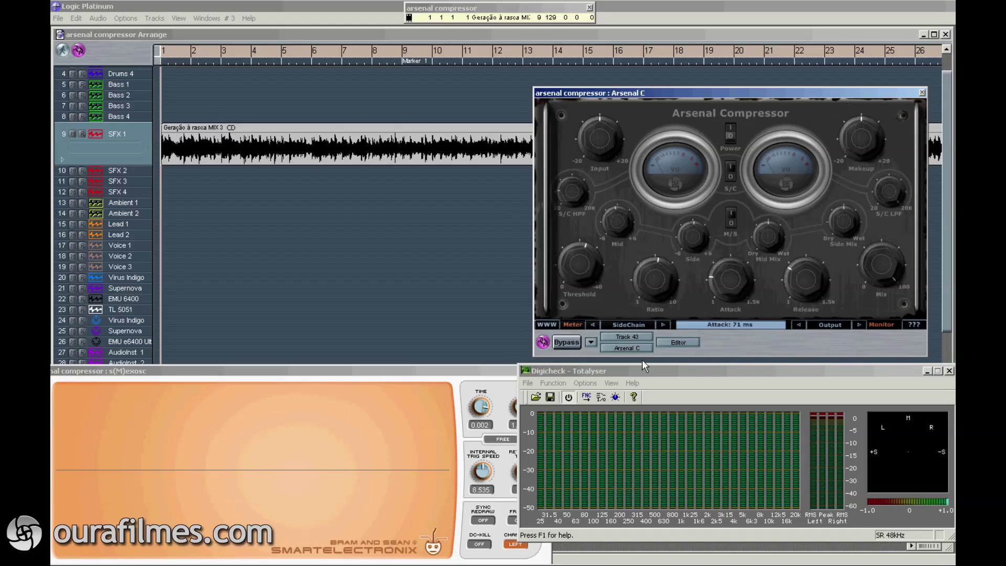
click(609, 336)
click(647, 328)
click(647, 328)
click(662, 331)
Cycle the monitor source from SideChain through the remaining sources back to Output
click(839, 327)
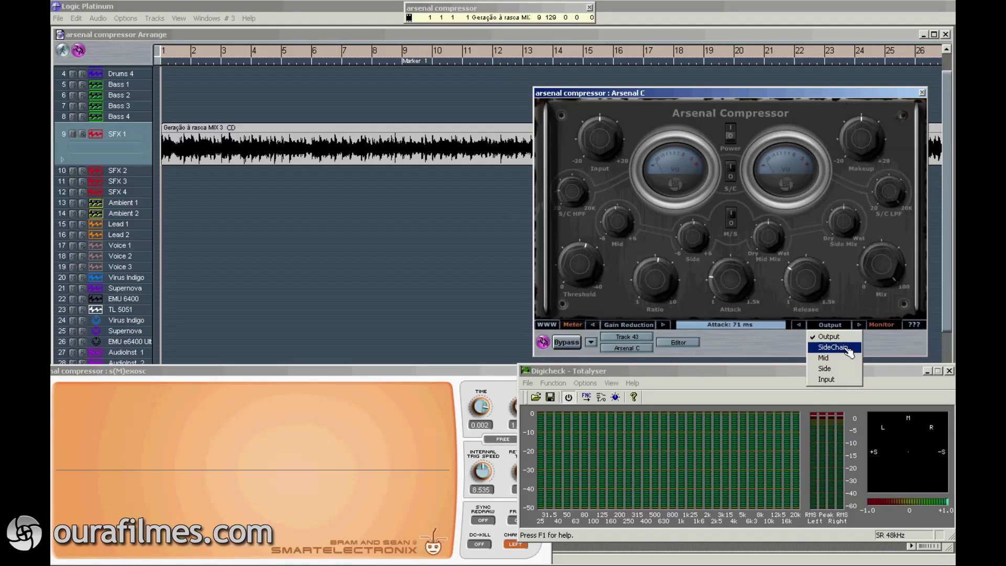
click(844, 348)
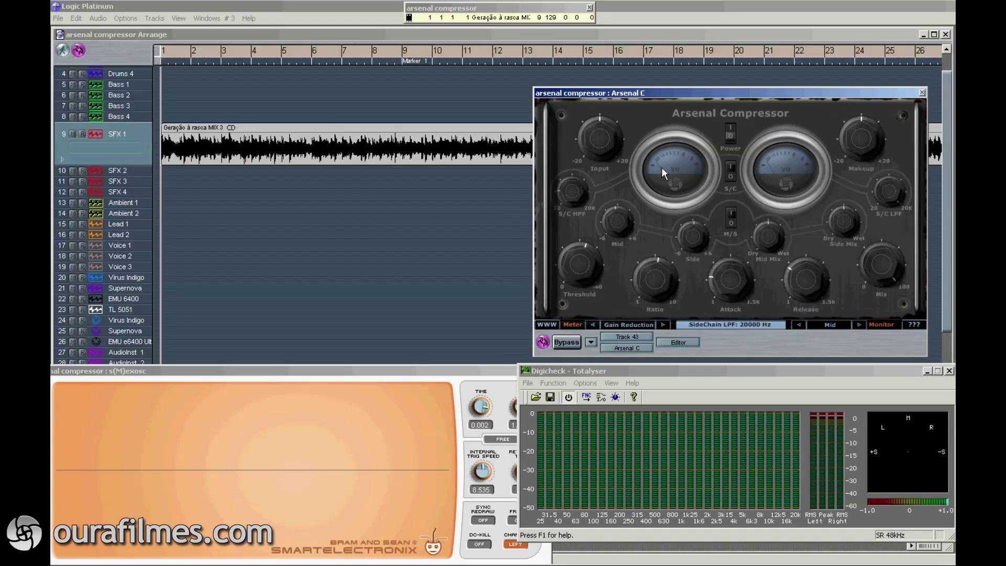
click(860, 323)
click(860, 325)
click(859, 326)
Zoom out the arrangement timeline and play the Geração à rasca MIX 3 region on SFX 1 from the start
click(231, 215)
key(ctrl+Left)
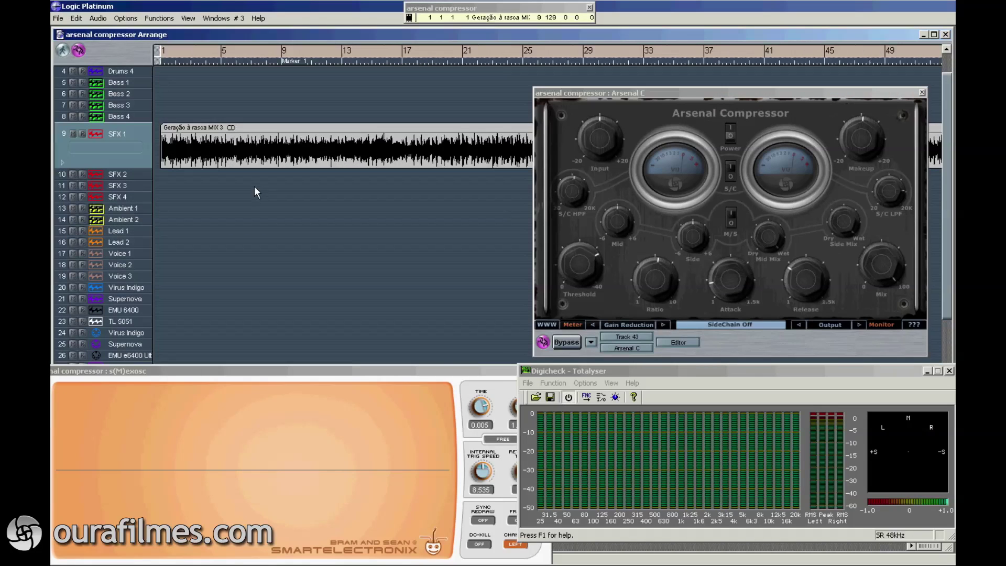
click(347, 151)
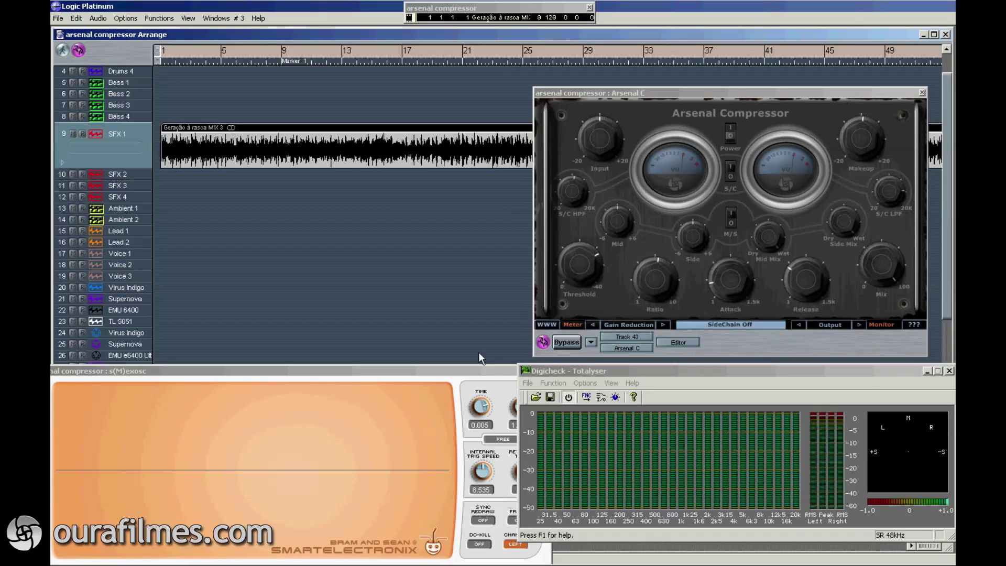
click(354, 370)
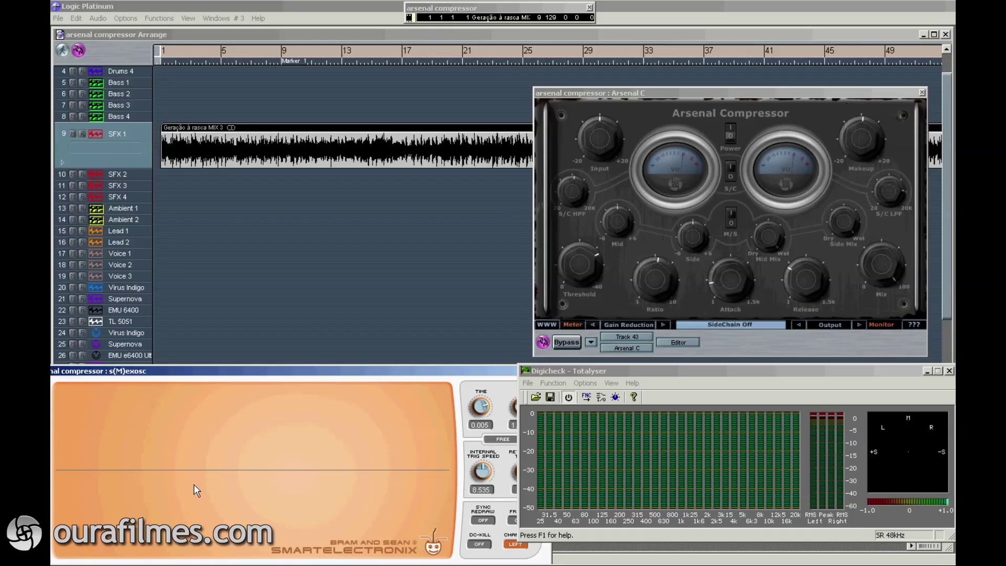
click(651, 374)
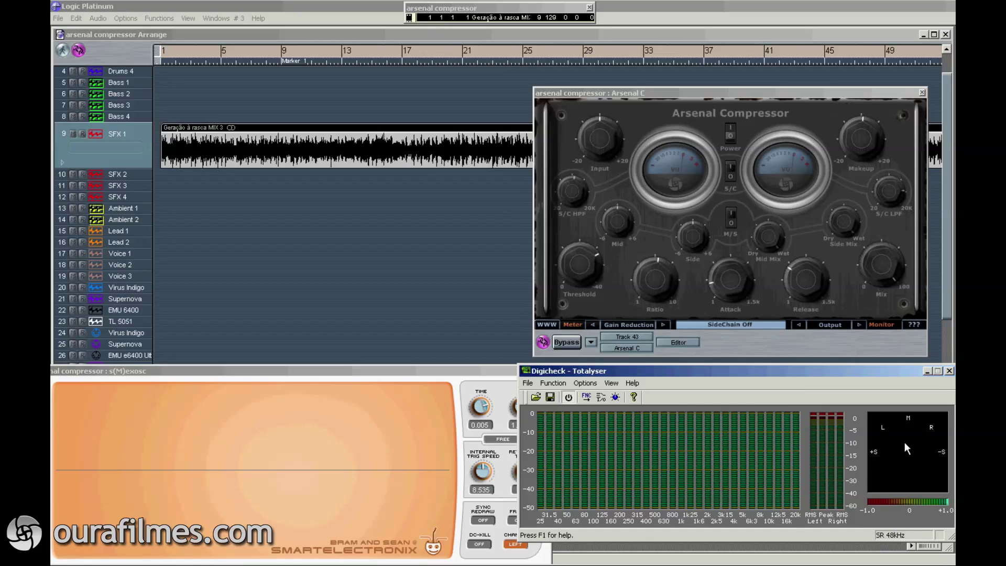
click(209, 224)
key(space)
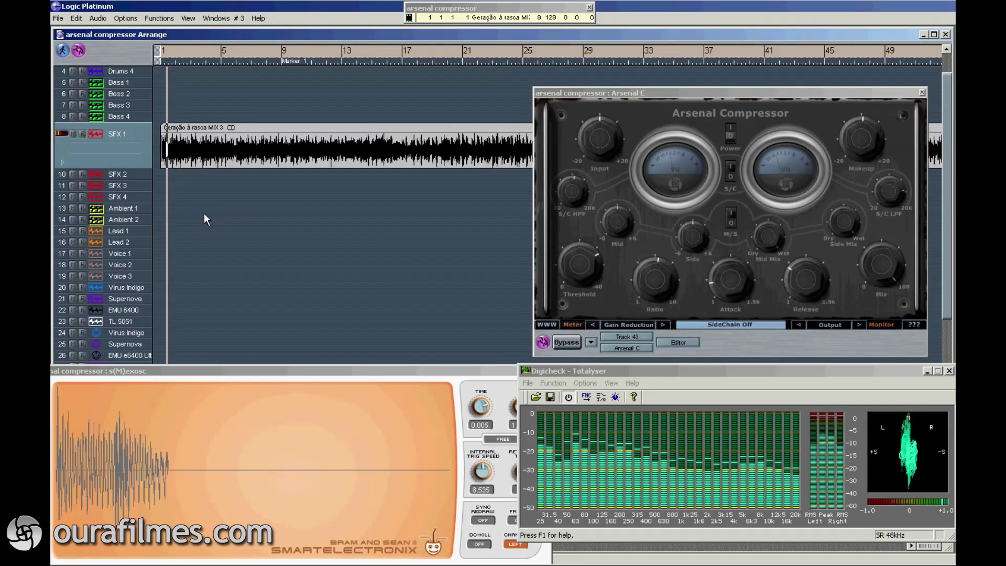
Set the oscilloscope time to 0.001 while the compressor is switched off, and switch the compressor back on
click(730, 139)
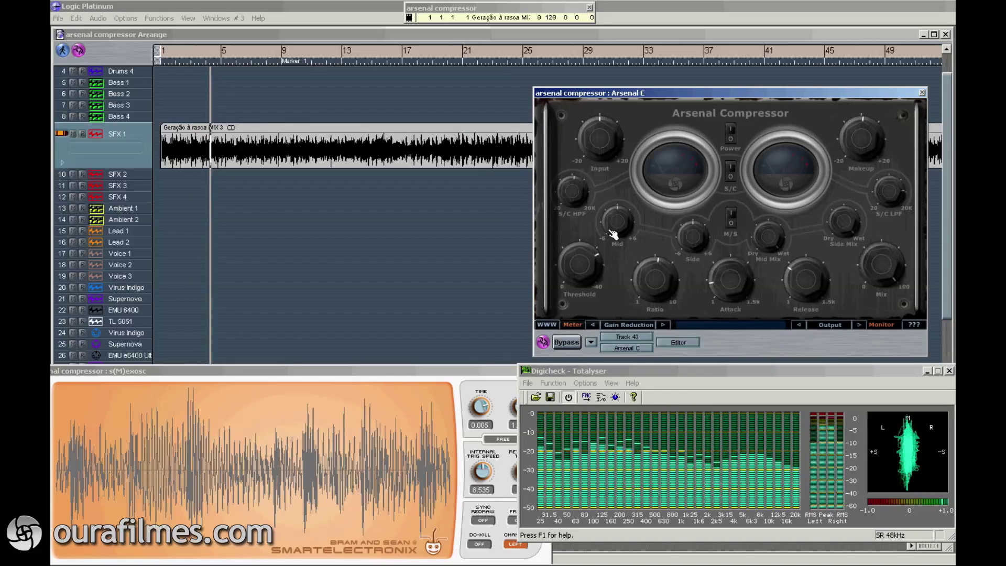
drag(481, 393, 482, 406)
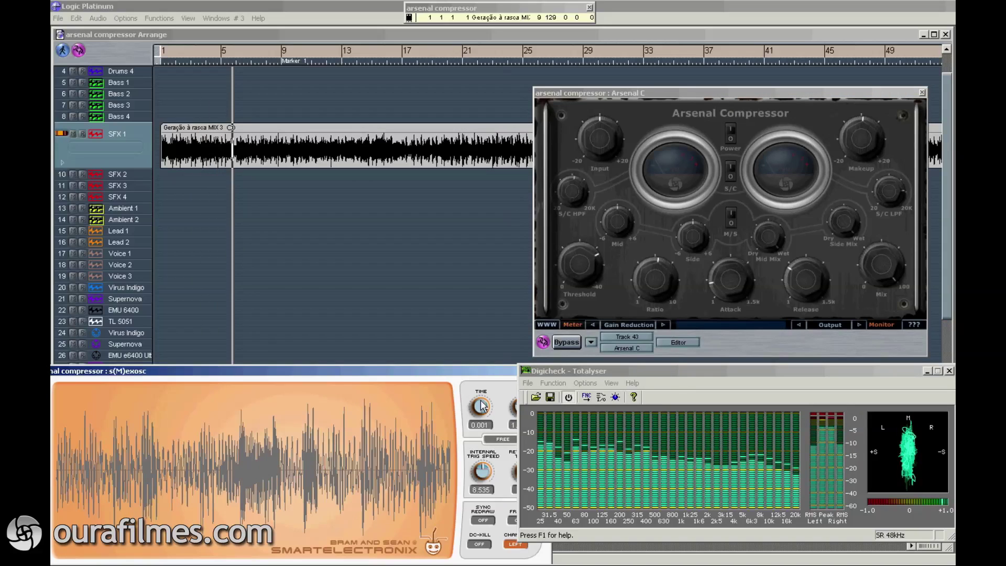
click(732, 138)
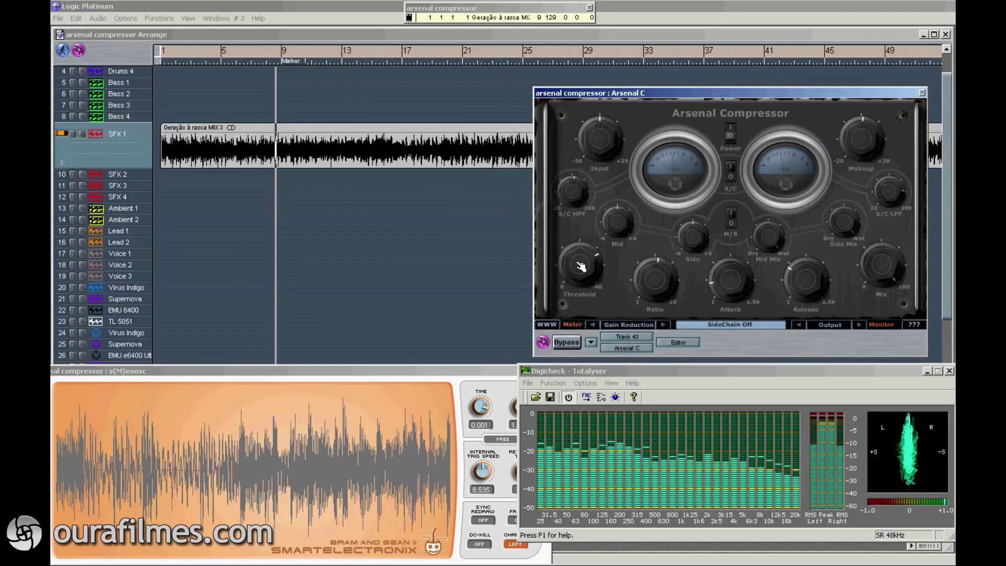
Set the compressor's ratio to 8 and shorten the attack to 4 ms
drag(643, 284, 662, 235)
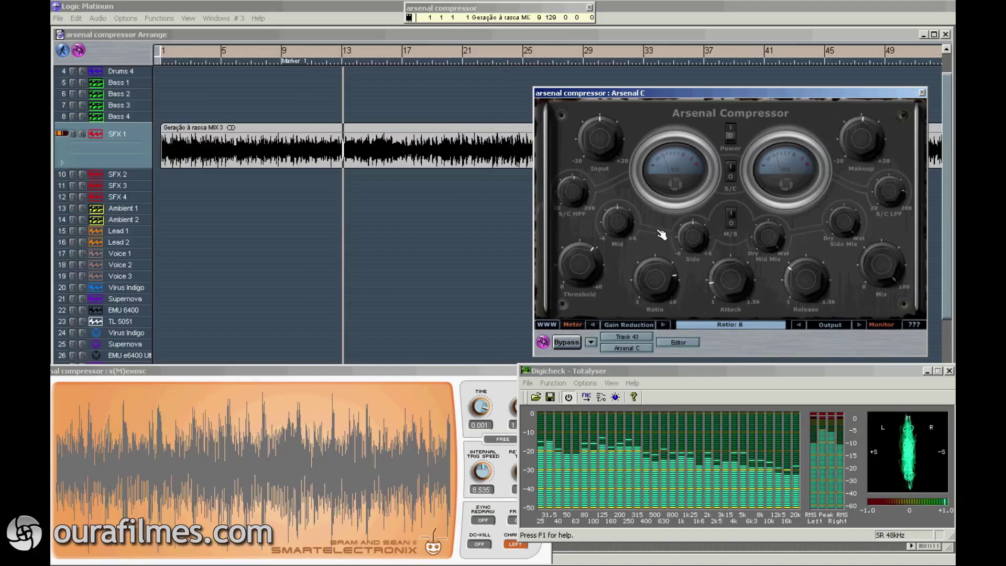
drag(654, 281, 650, 287)
drag(741, 284, 735, 292)
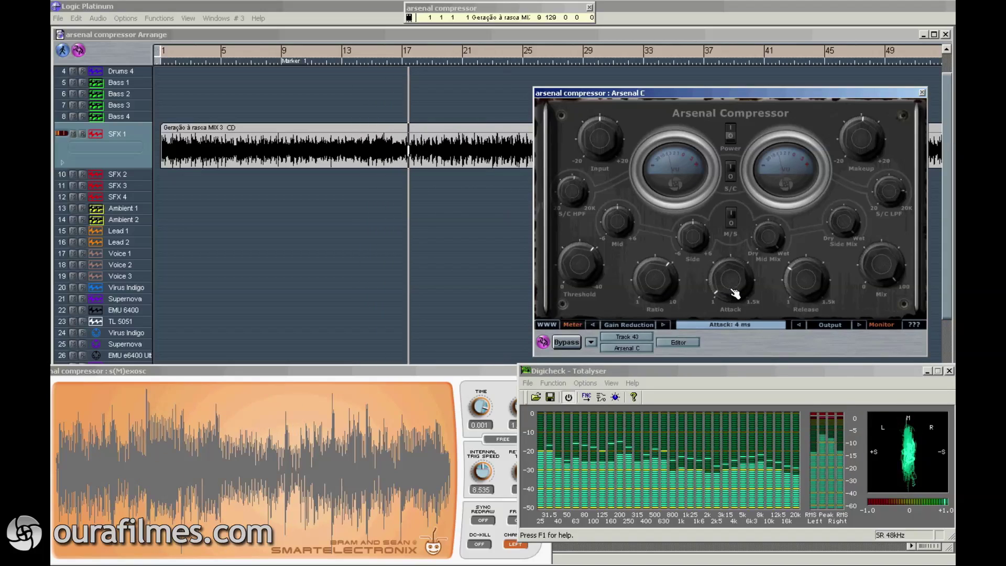
Compare the sound with the compressor off and on, and set the makeup gain to 1.3 dB
click(729, 138)
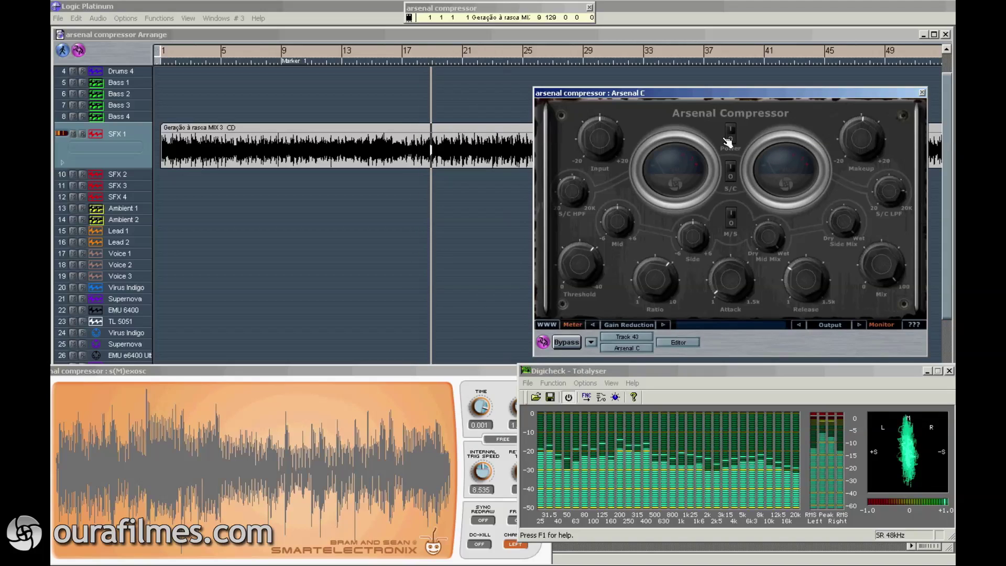
click(736, 135)
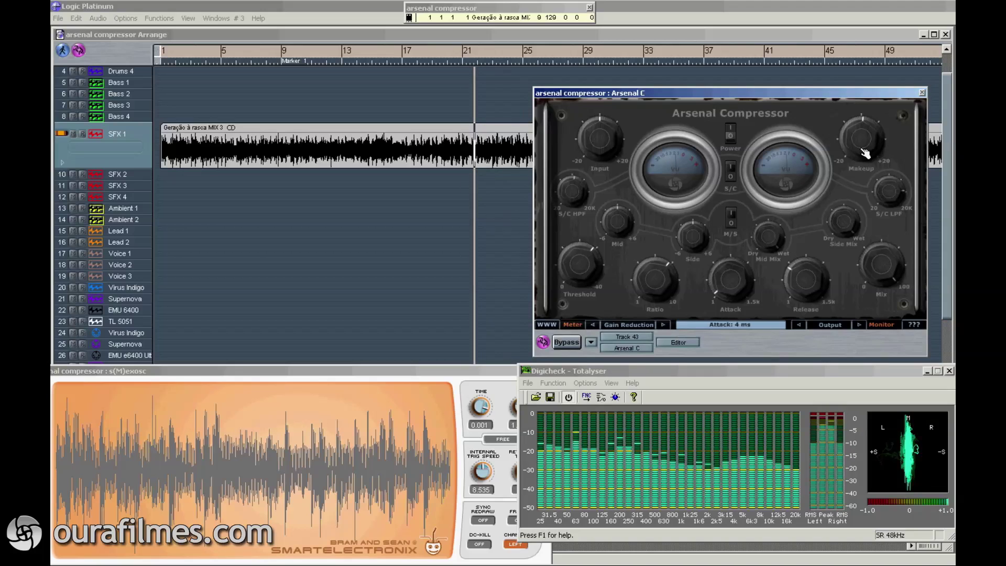
drag(865, 153, 865, 150)
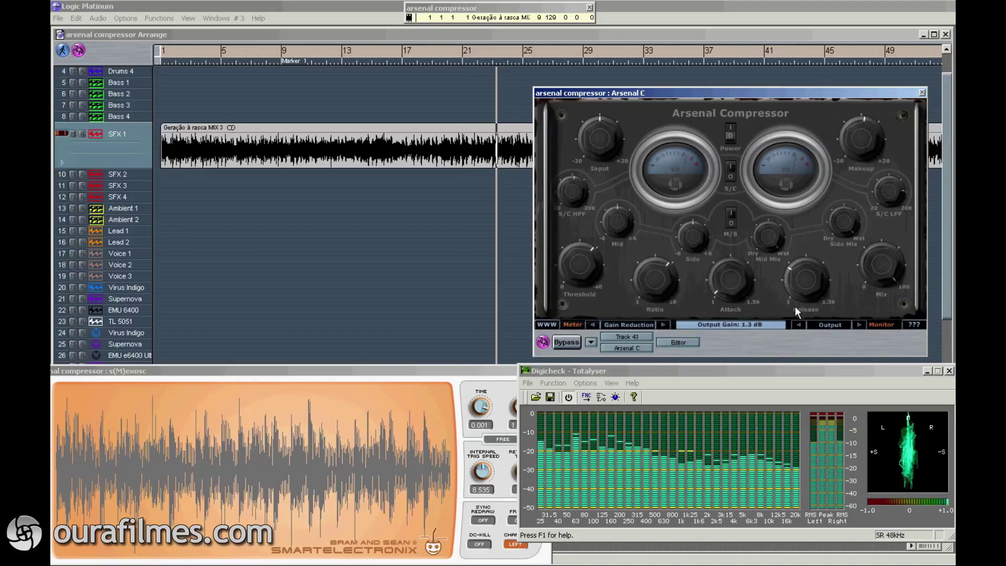
Lengthen the attack, set the release to 45 ms, and compare the sound with the compressor off and on
drag(808, 285, 802, 274)
drag(718, 285, 727, 273)
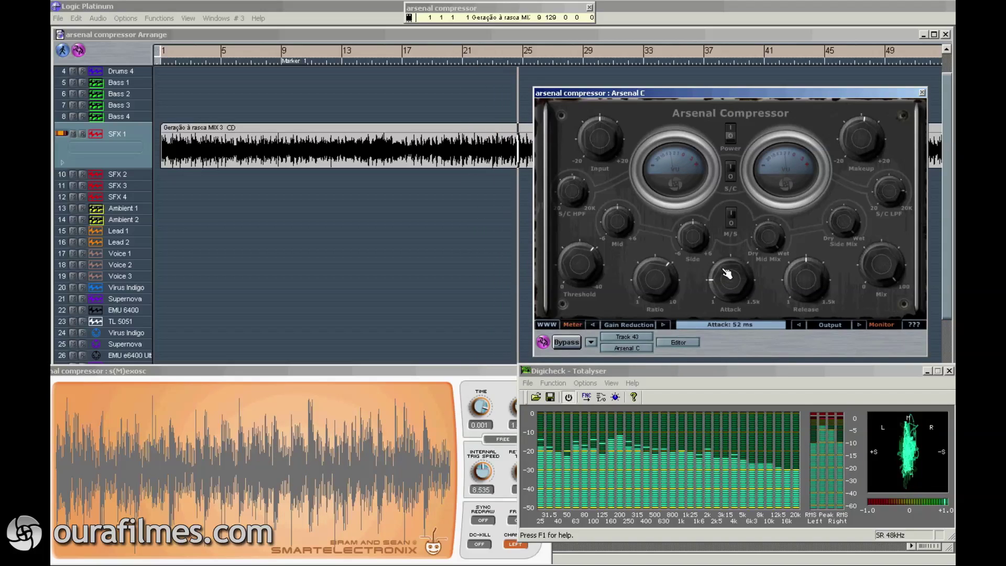
drag(797, 281, 775, 303)
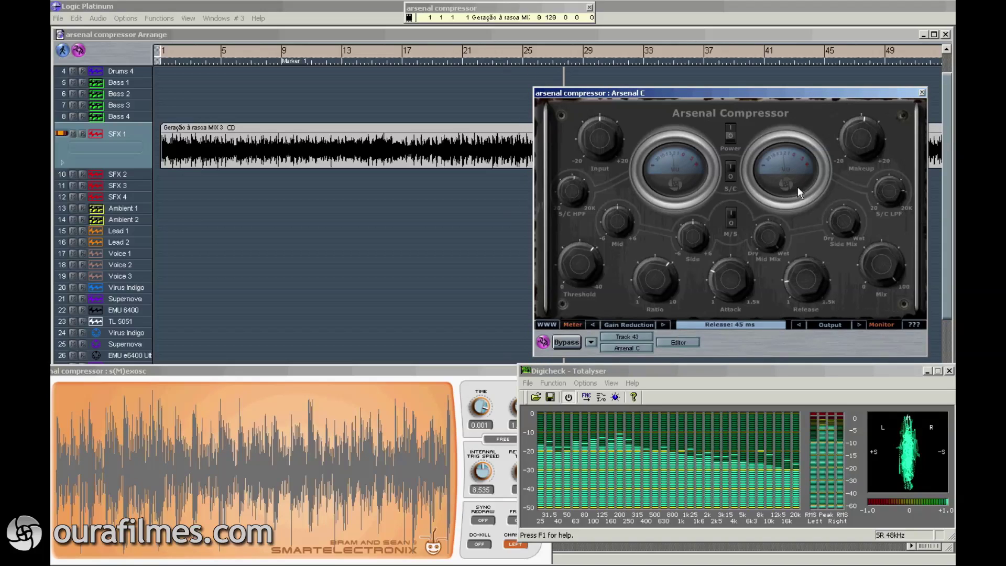
click(731, 135)
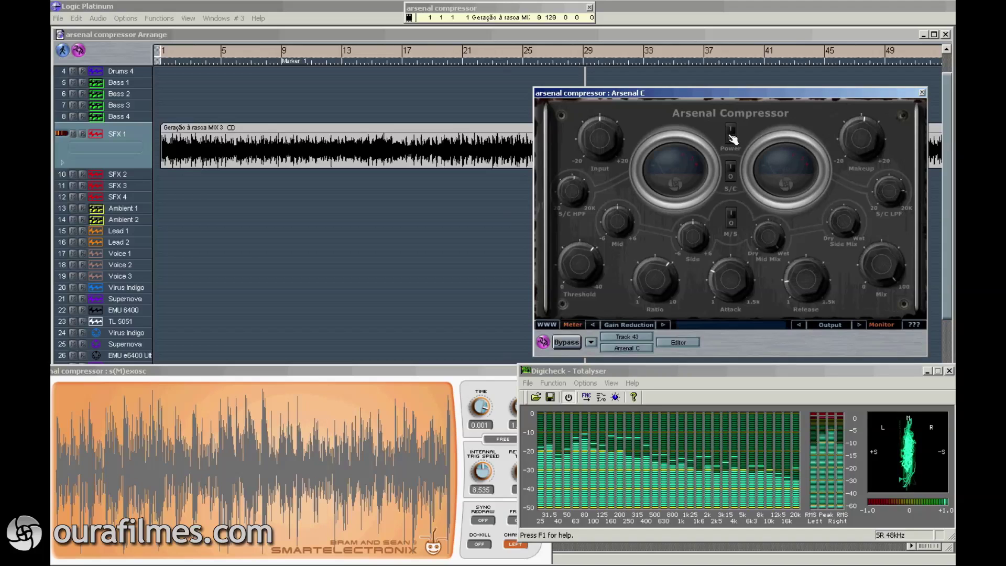
click(733, 135)
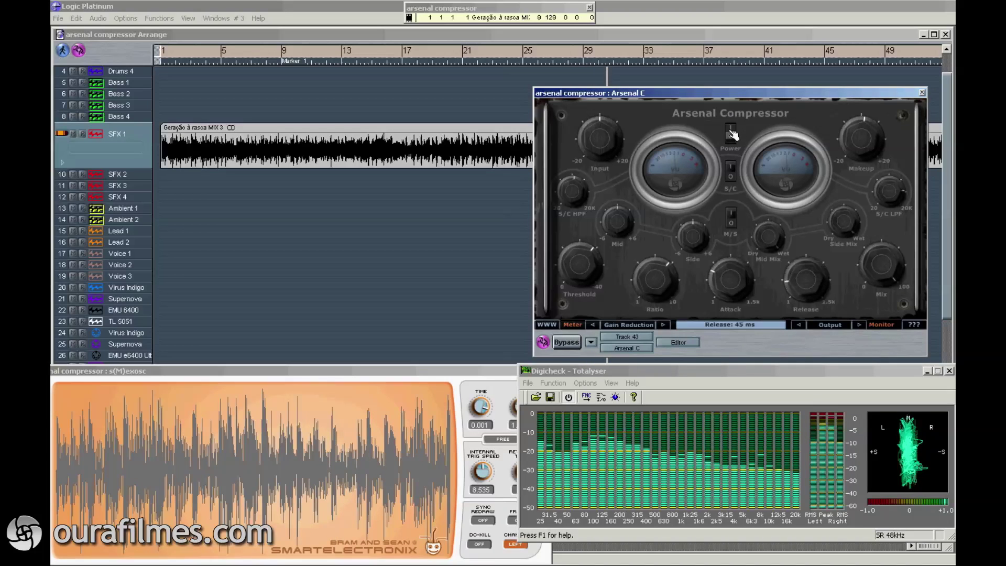
Enable the sidechain and, monitoring the SideChain signal, lower its high-pass cutoff and set the low-pass cutoff to 500 Hz
click(731, 173)
click(837, 325)
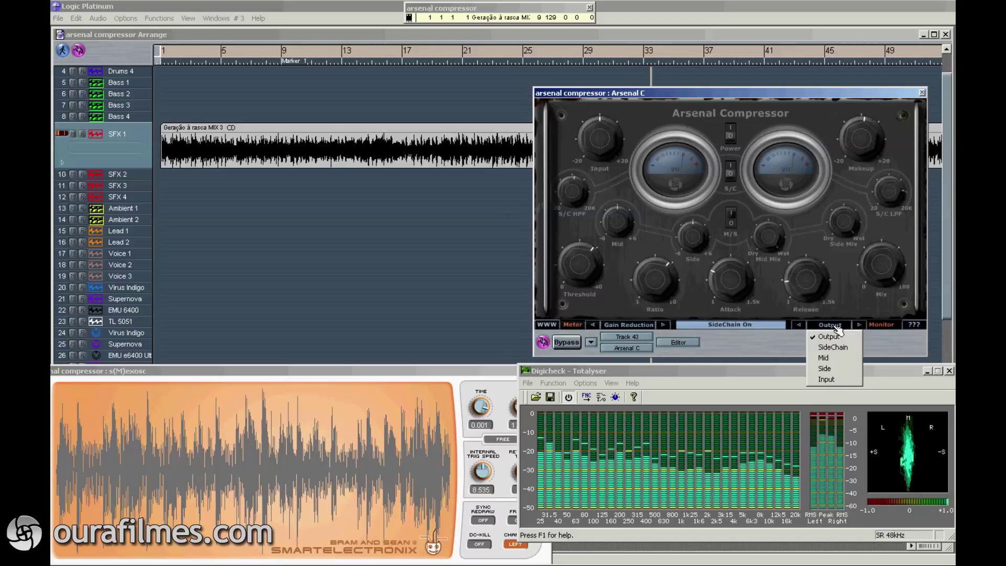
click(833, 347)
drag(577, 196, 565, 218)
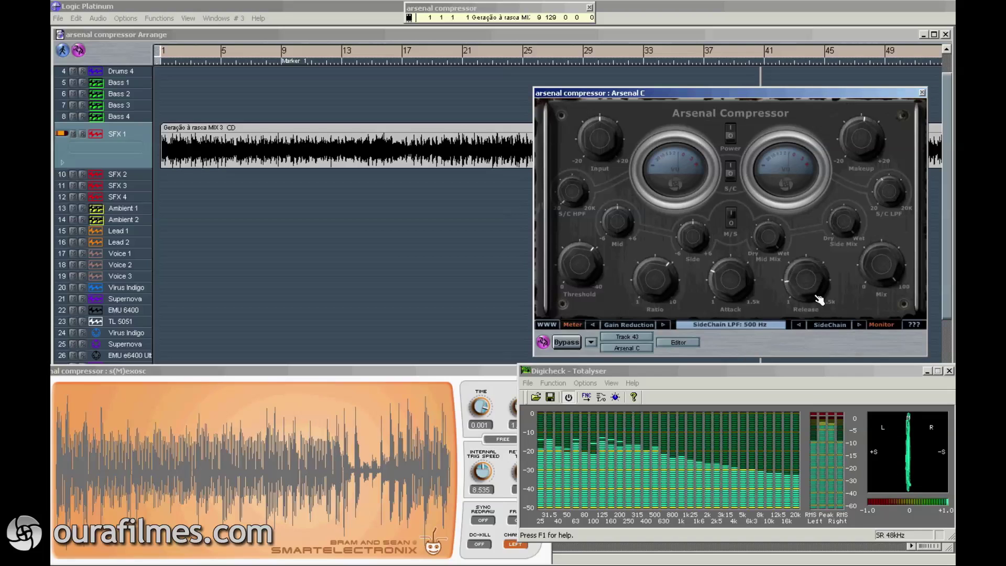
Return monitoring to Output, set the threshold to -25.2 dB and makeup gain to 0.8 dB, and compare with the compressor switched off
click(830, 325)
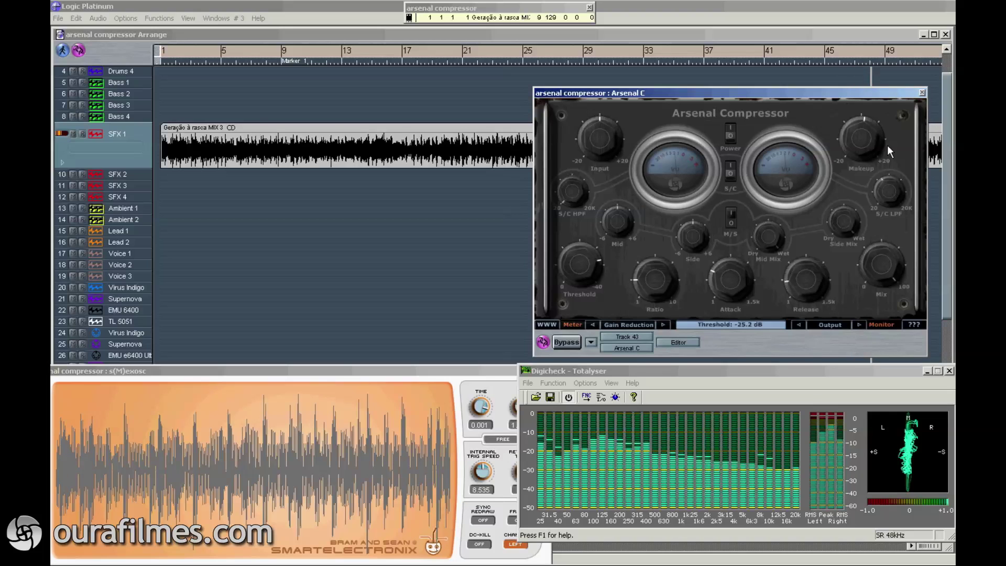
click(732, 139)
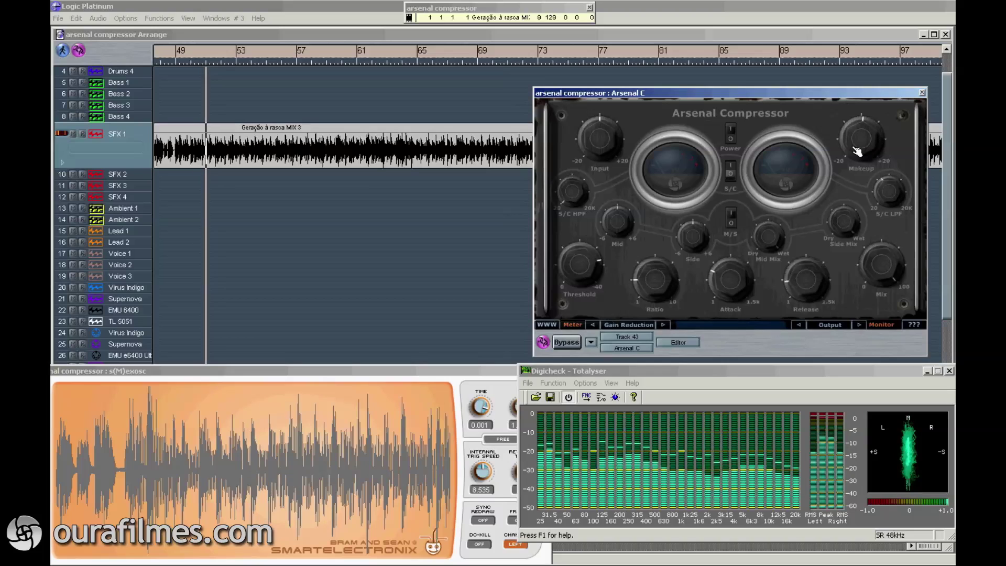
click(730, 137)
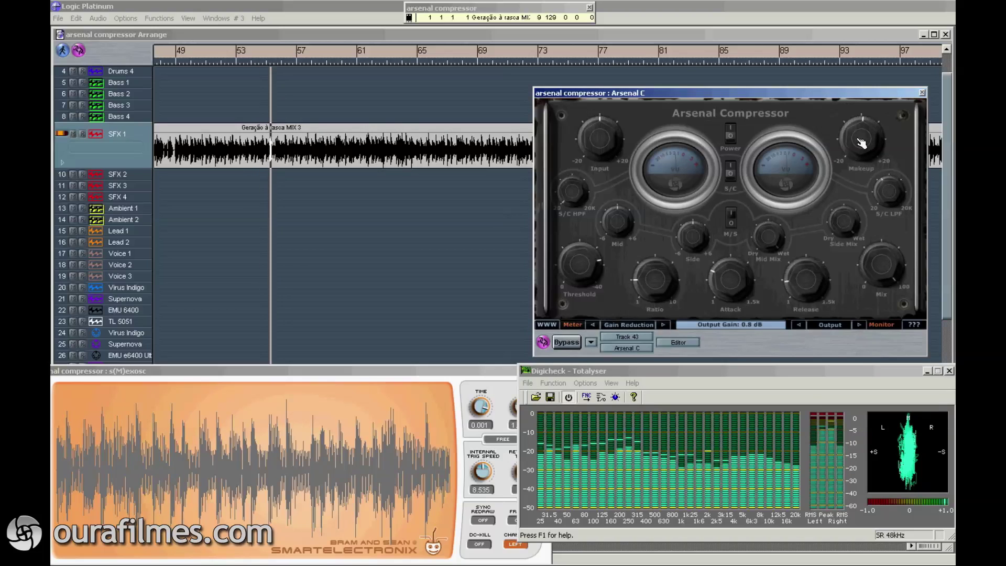
Set the sidechain low-pass cutoff to 20000 Hz and its high-pass cutoff to 442 Hz
mouse_move(892, 191)
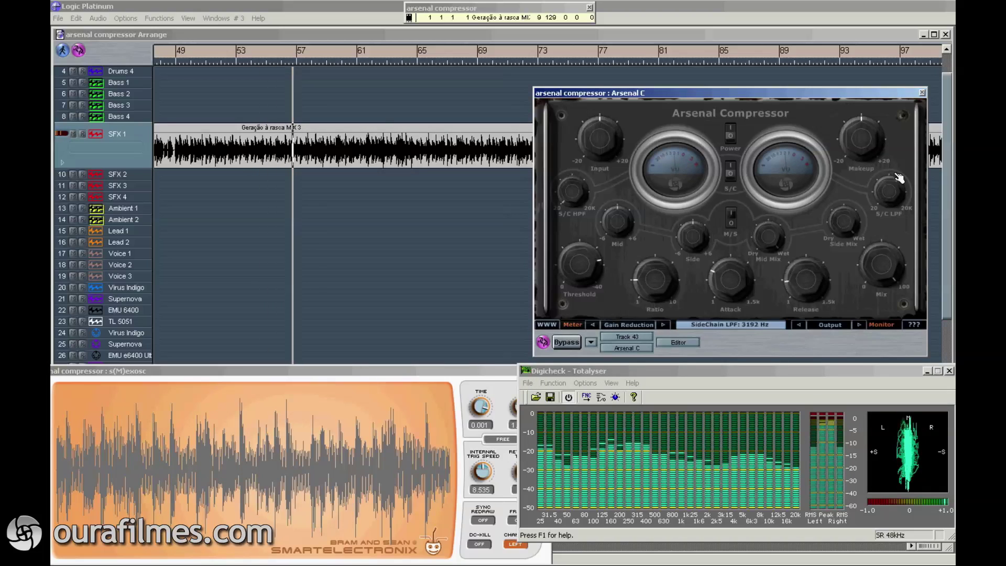
drag(899, 178, 900, 157)
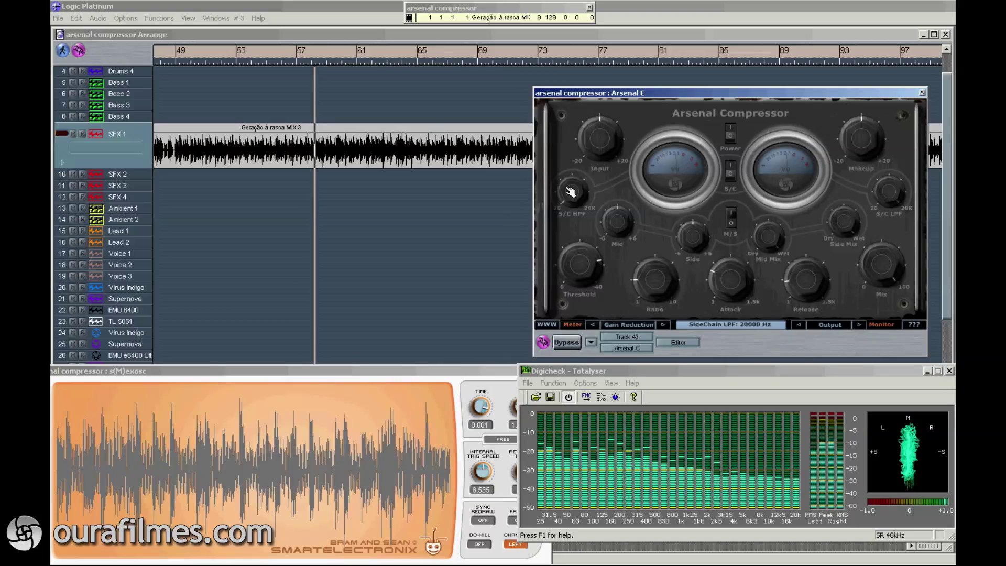
drag(570, 192, 645, 200)
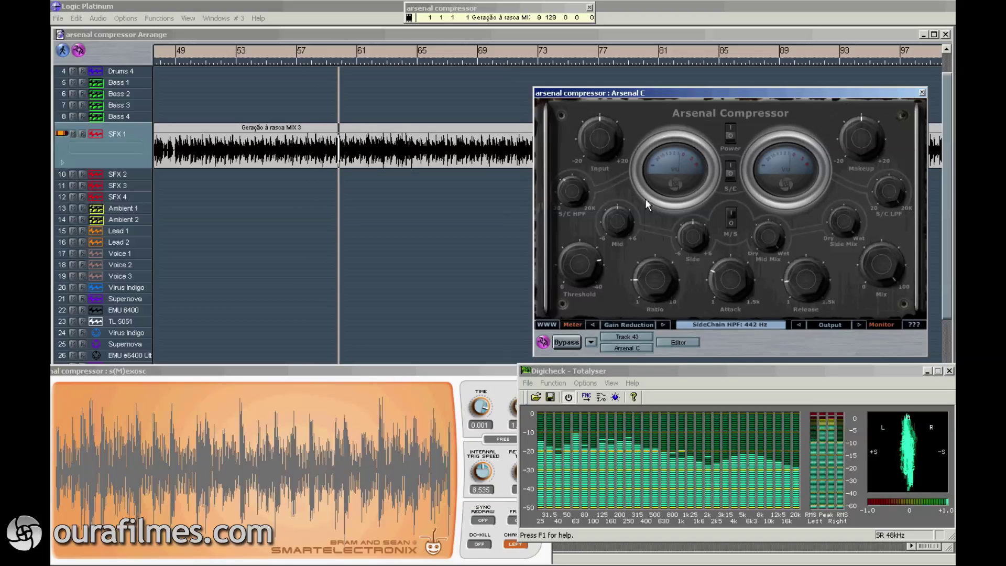
Lower the threshold and raise the ratio, lengthening the attack and setting the release to 343 ms
mouse_move(568, 281)
mouse_down()
mouse_move(576, 277)
mouse_move(571, 286)
mouse_up()
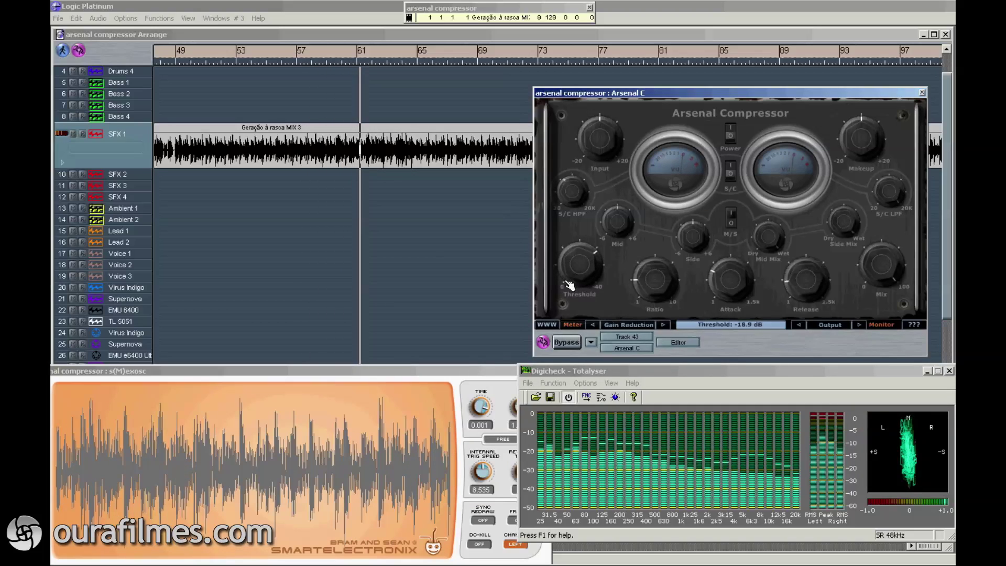
drag(644, 279, 667, 265)
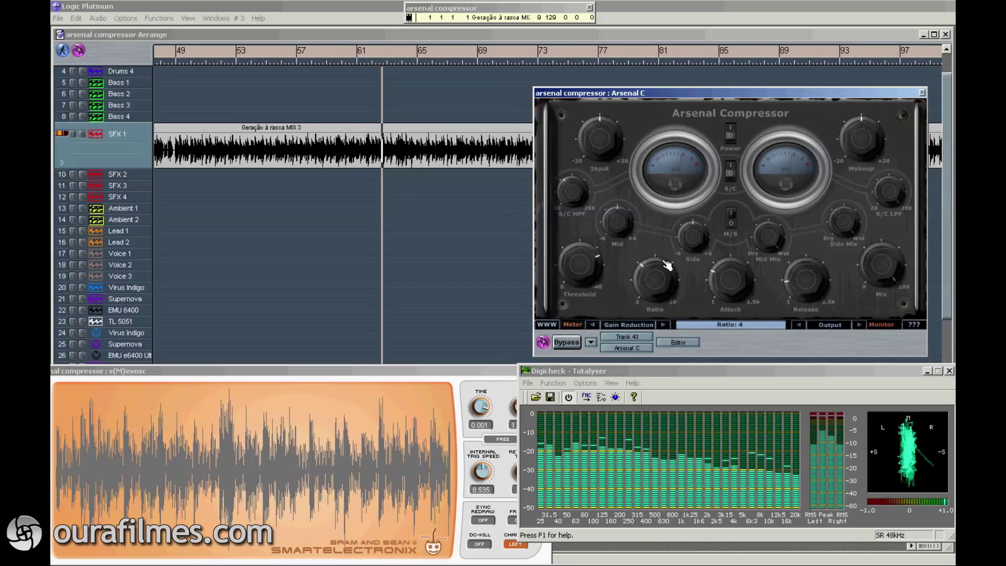
drag(577, 272, 584, 269)
drag(728, 283, 796, 247)
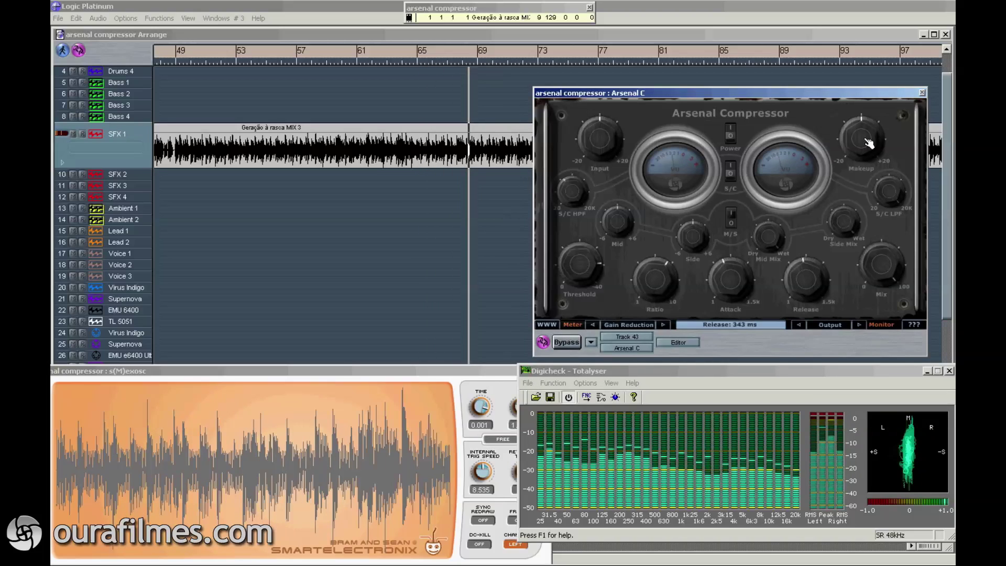
Monitor the SideChain signal, return monitoring to Output, and compare the mix with the compressor switched off and on
click(830, 325)
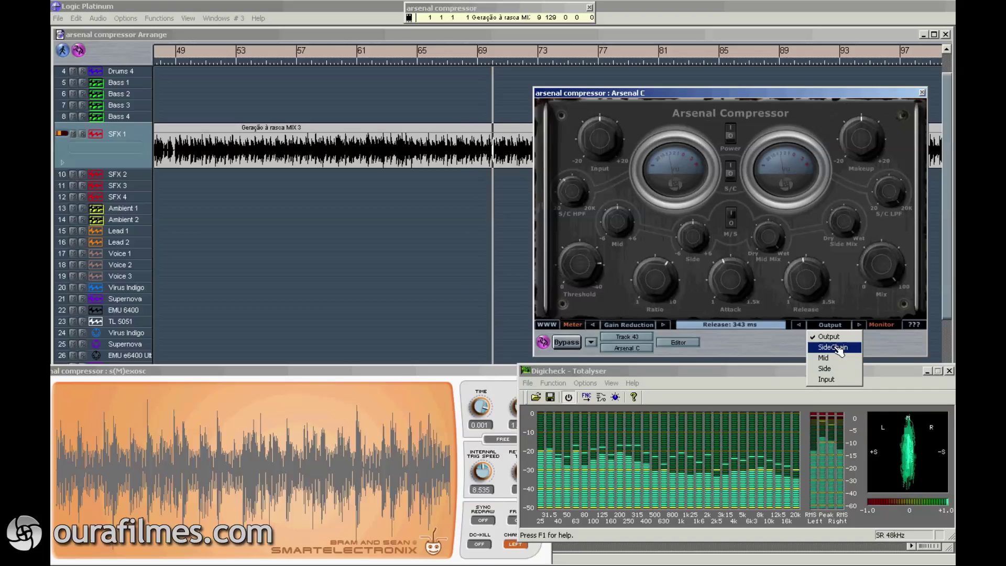
click(837, 348)
click(833, 325)
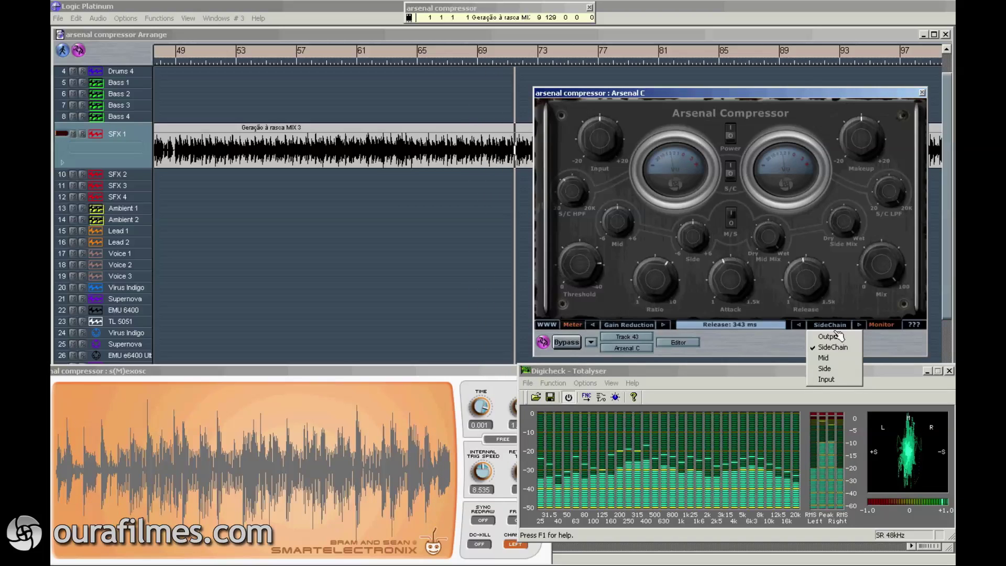
click(833, 336)
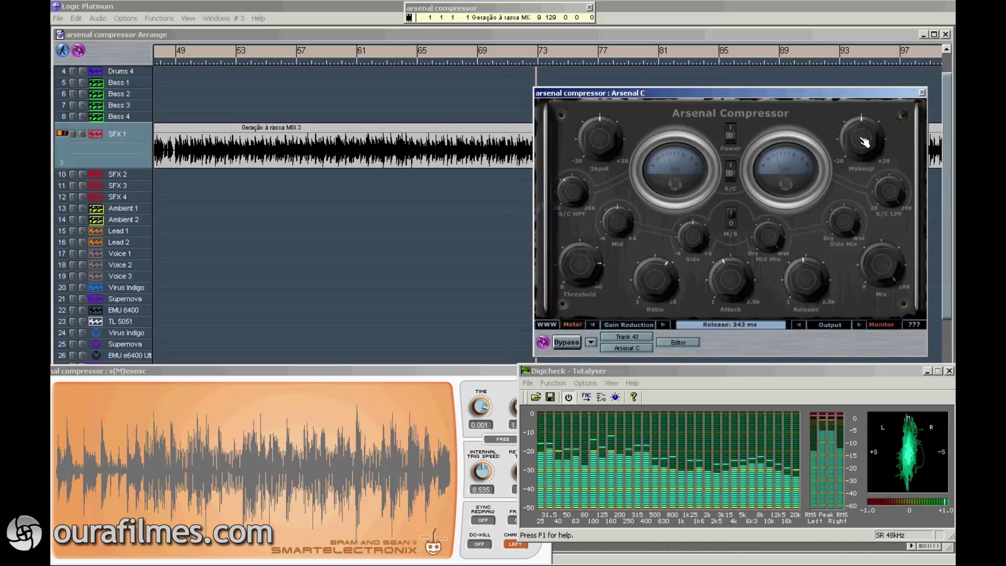
click(731, 137)
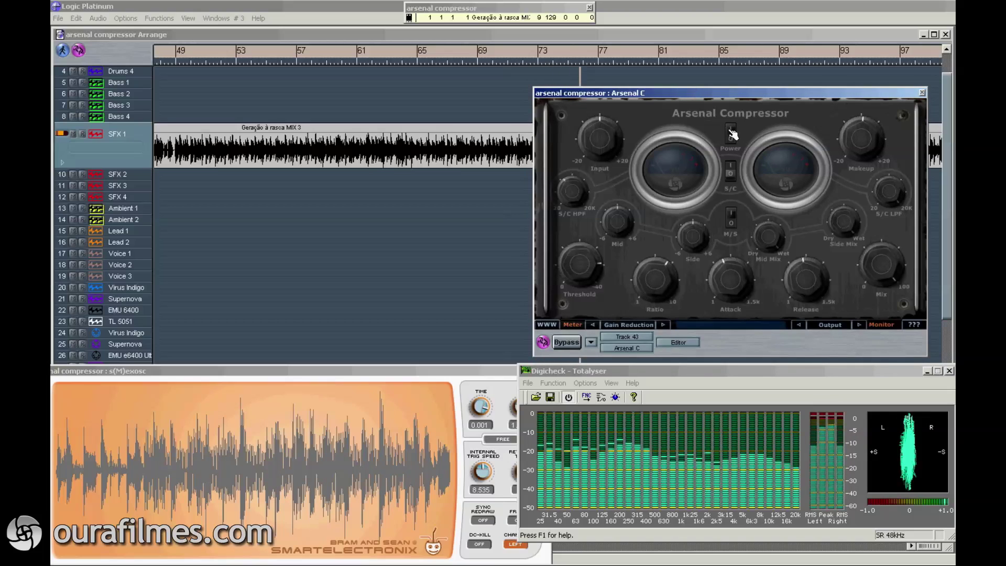
click(732, 135)
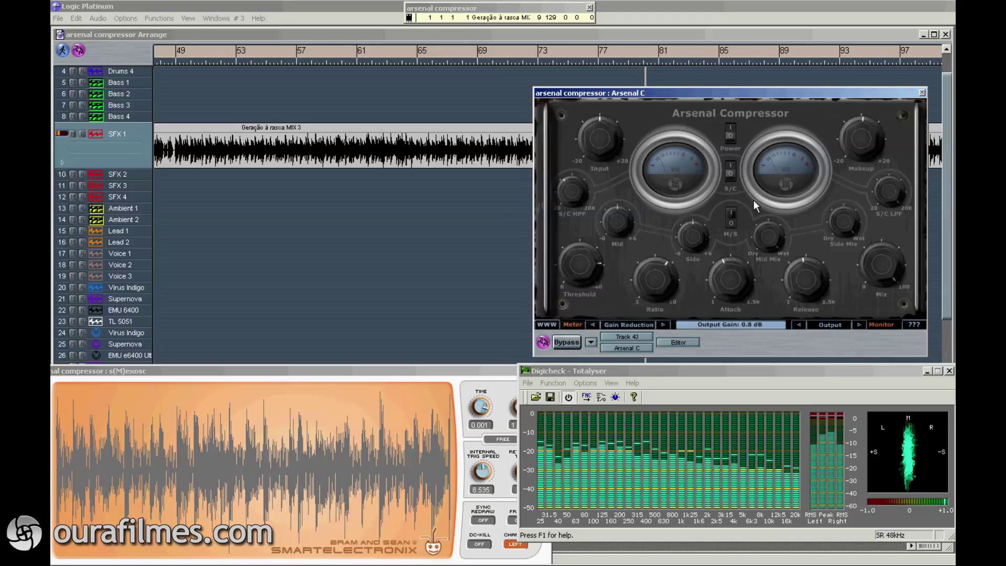
Enable mid/side mode and audition the Mid, Side and Input signals before returning to Output, with the mid and side mixes at Wet
click(732, 216)
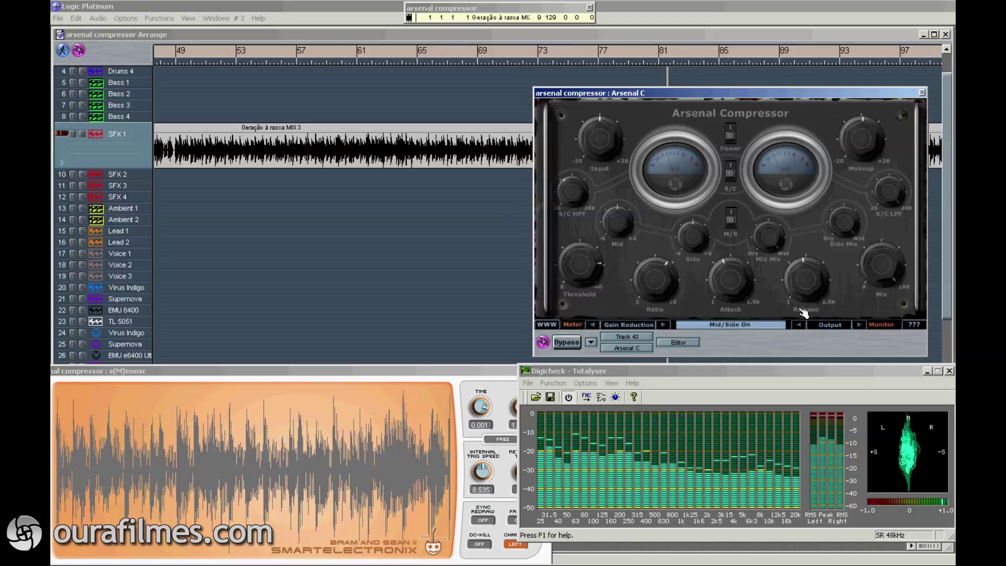
click(831, 325)
click(823, 358)
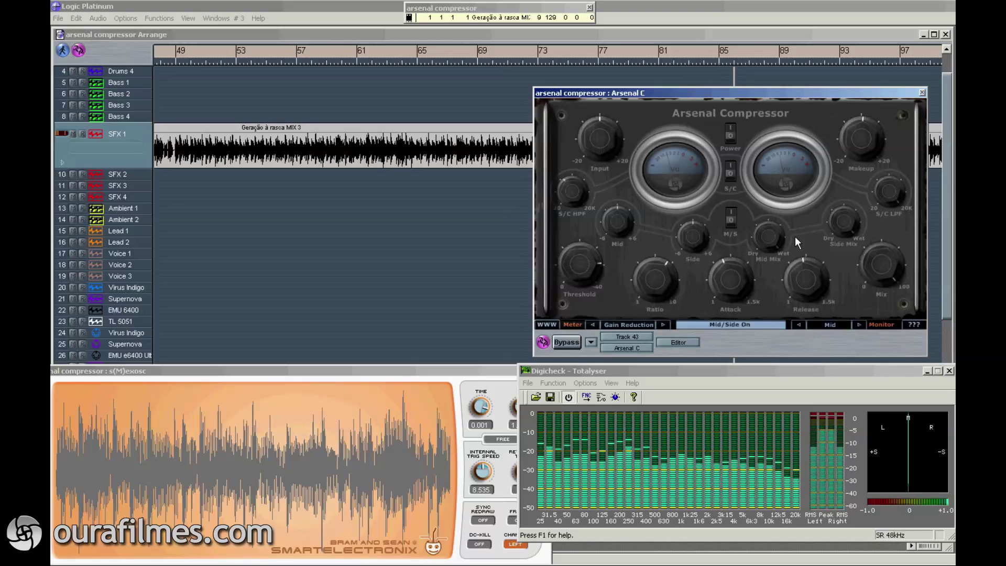
drag(737, 309, 732, 335)
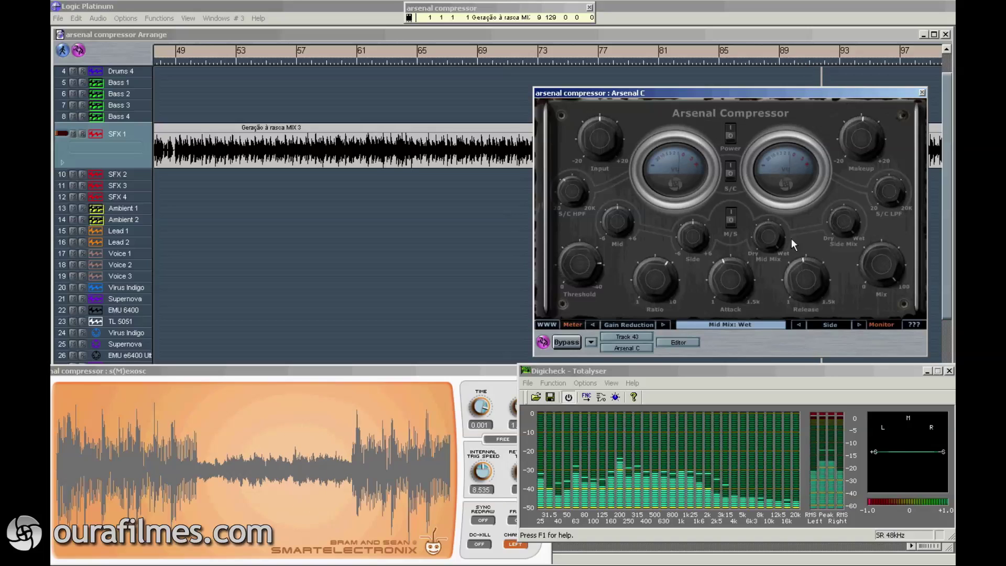
click(859, 324)
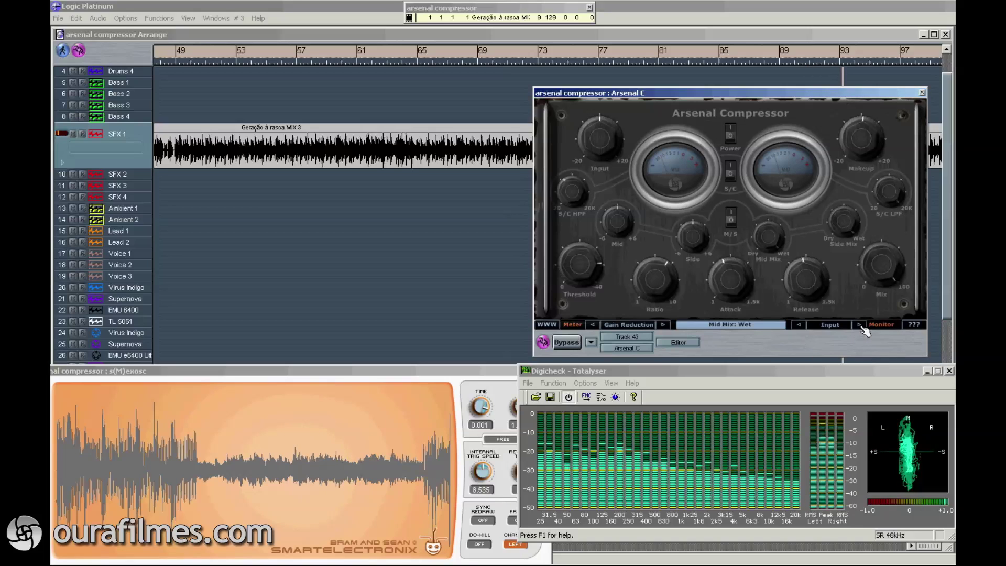
click(848, 221)
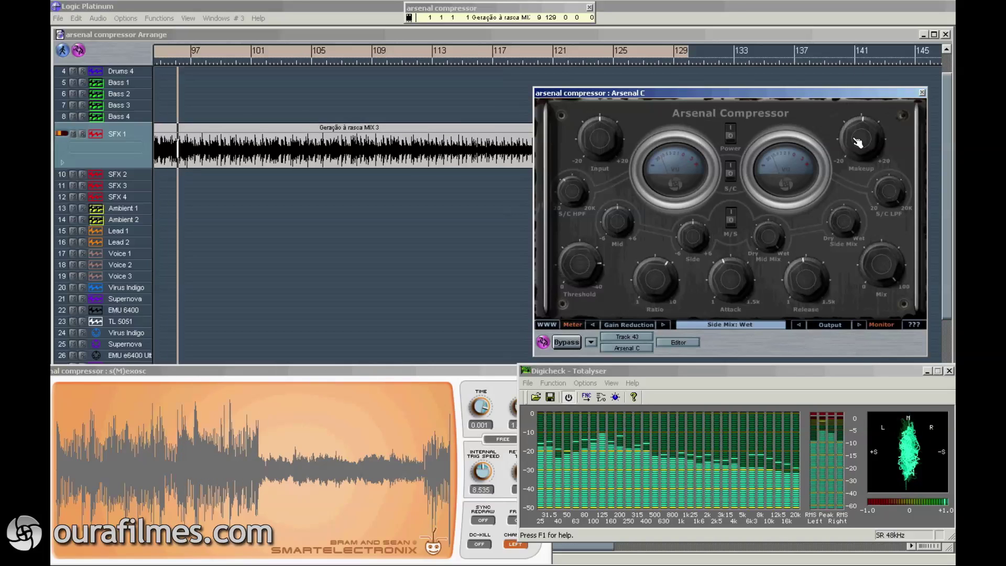
Raise the compressor's threshold, set the ratio to 9 and shorten the attack to 49 ms
click(571, 281)
drag(571, 282, 564, 295)
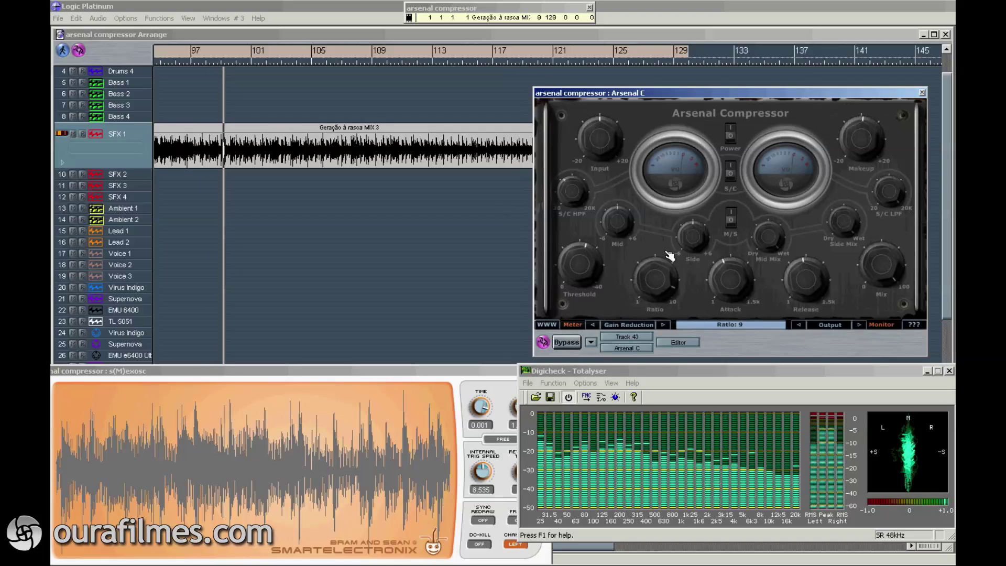
drag(731, 263, 710, 298)
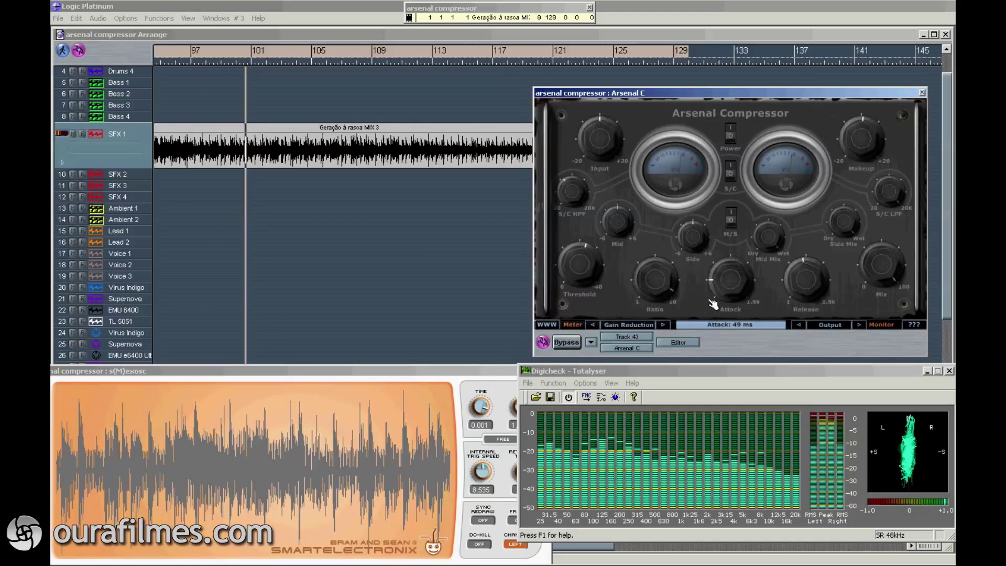
Set the sidechain high-pass cutoff to 20 Hz and compare the mix with the compressor switched off and on
click(731, 133)
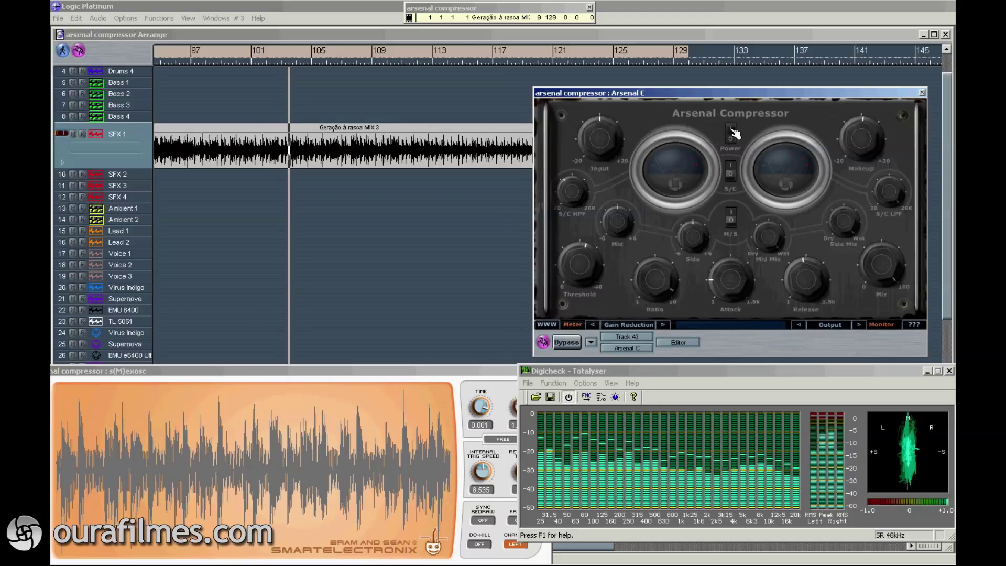
click(731, 135)
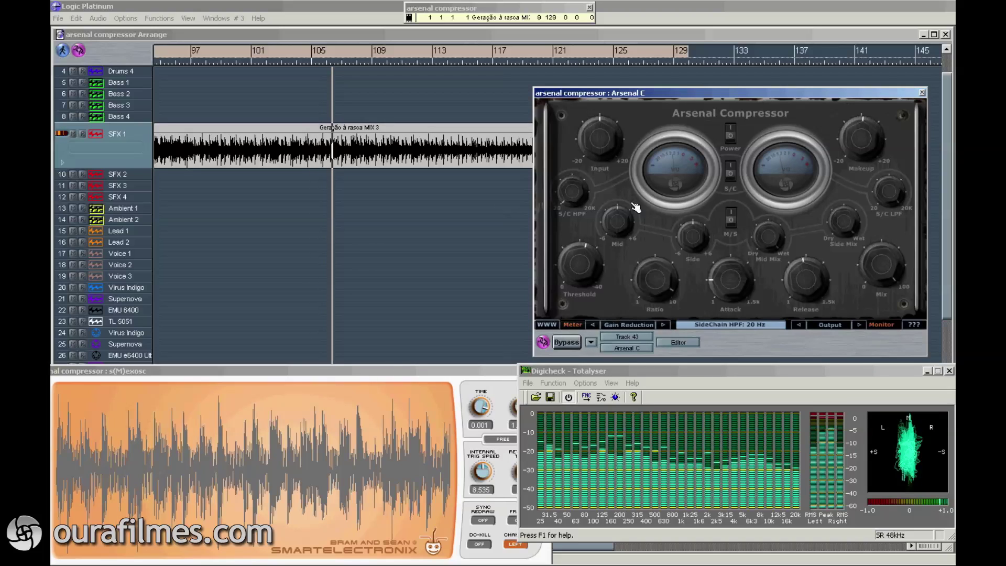
click(735, 136)
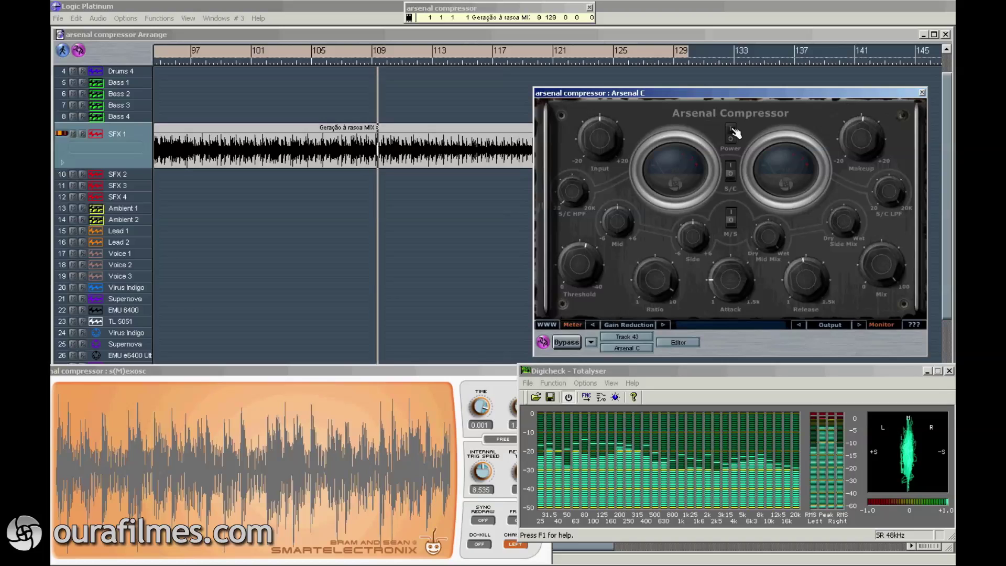
click(731, 133)
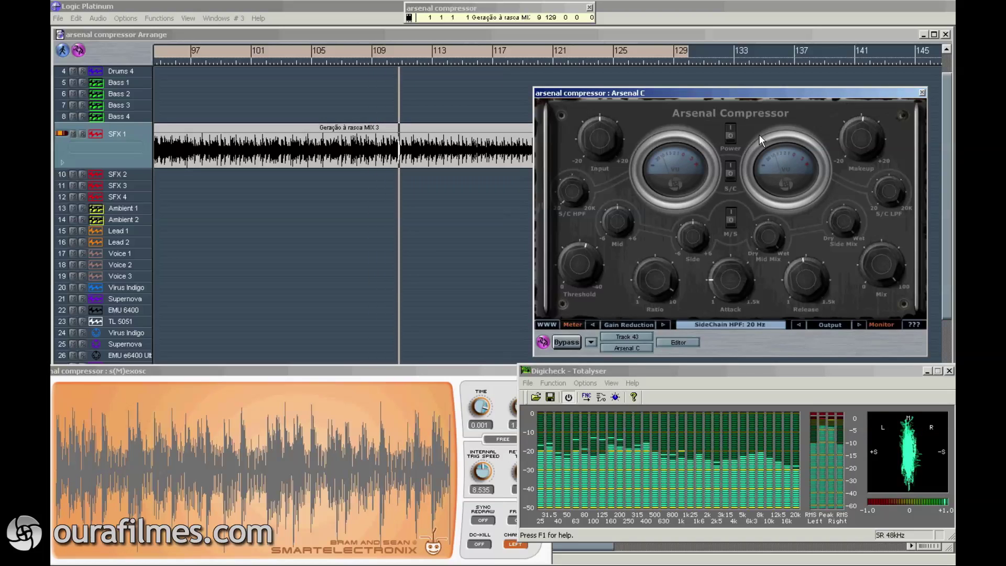
Set the makeup gain to 1.7 dB and repeatedly compare the compressed mix with the compressor switched off
mouse_move(865, 142)
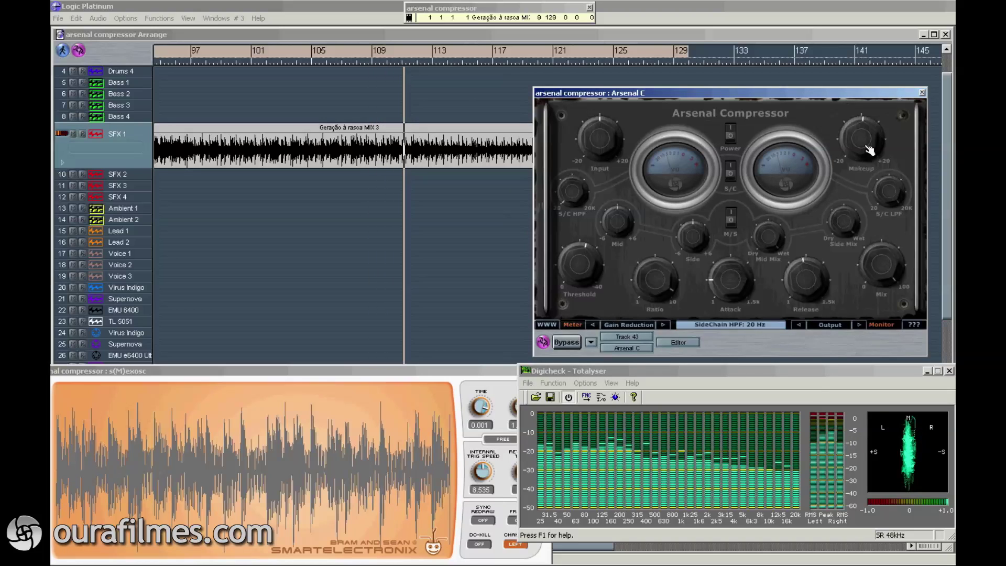
click(732, 136)
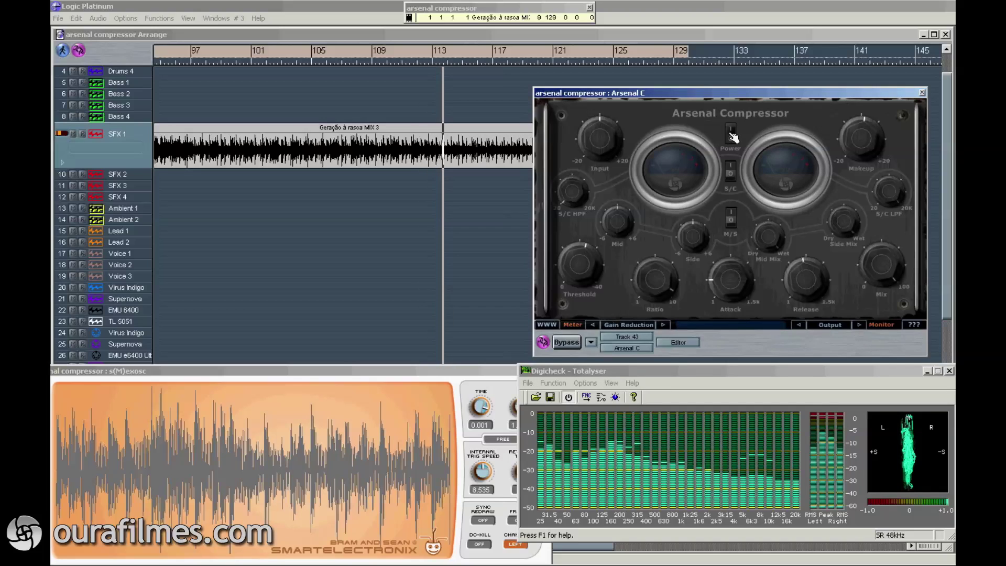
click(733, 135)
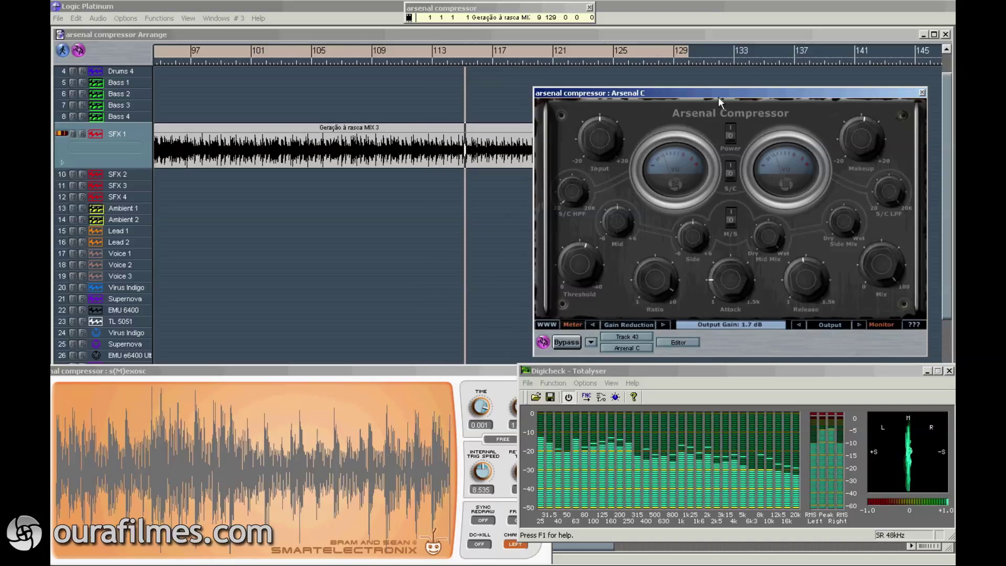
click(731, 134)
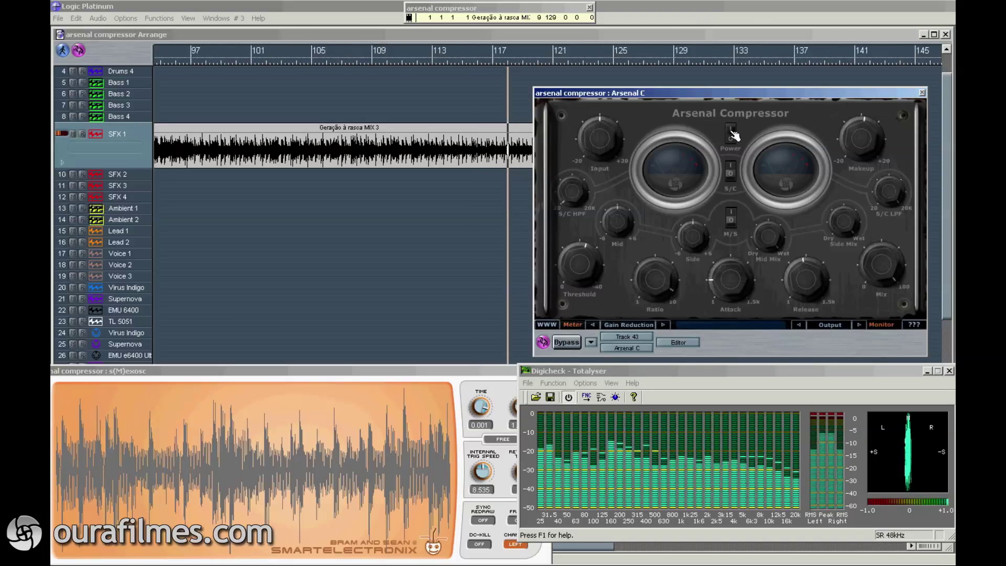
click(732, 134)
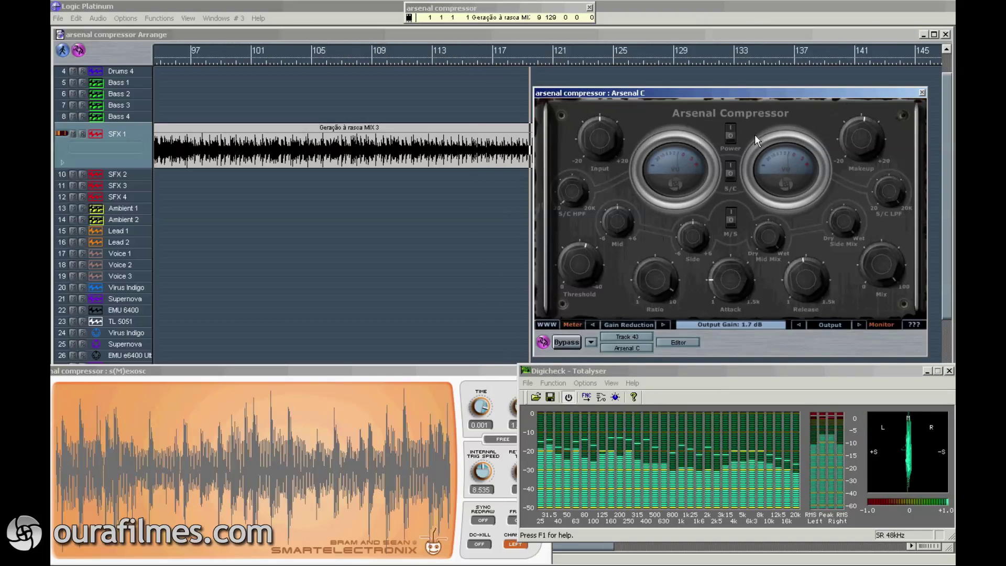
click(737, 136)
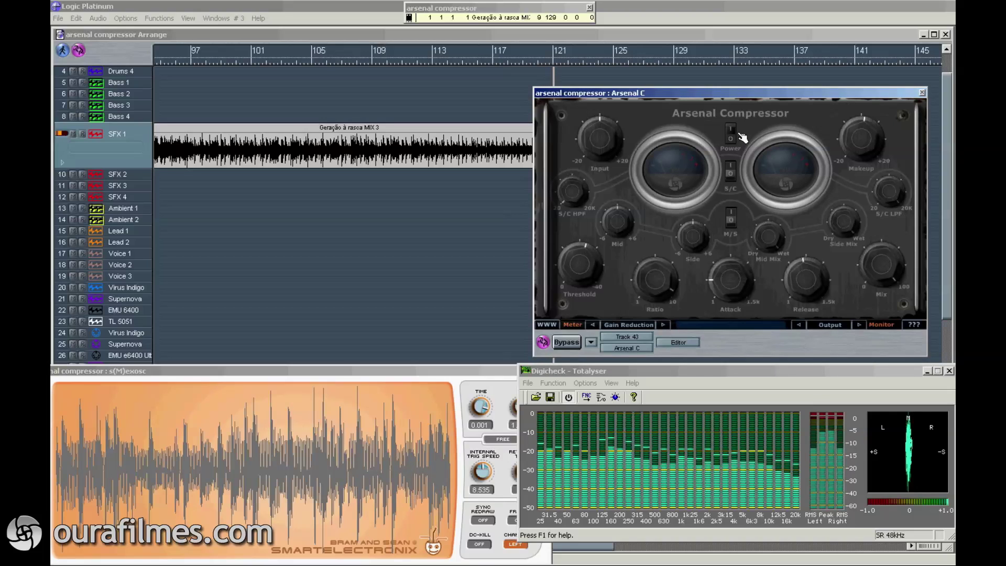
click(732, 134)
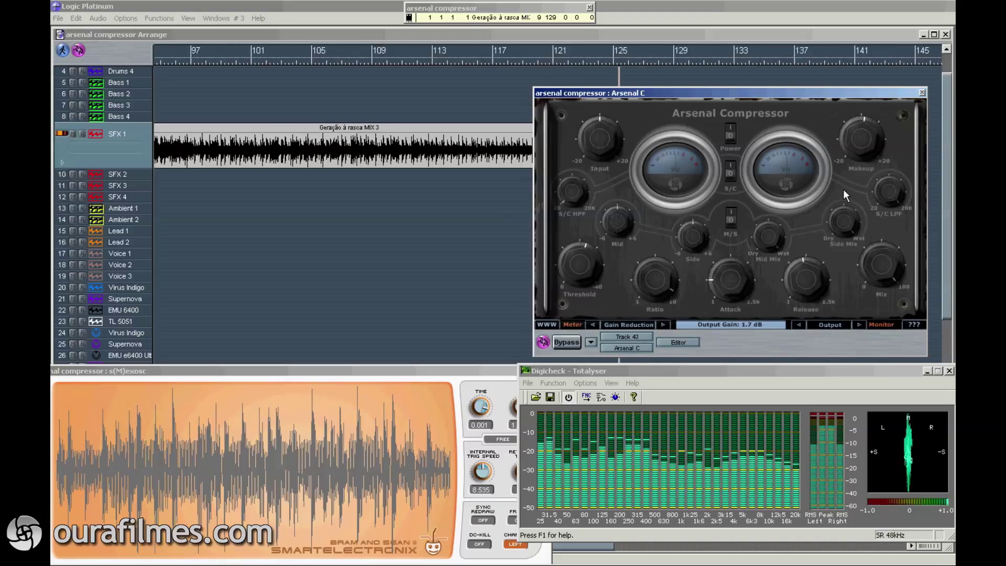
Lower the sidechain low-pass cutoff to 260 Hz
drag(892, 193, 851, 257)
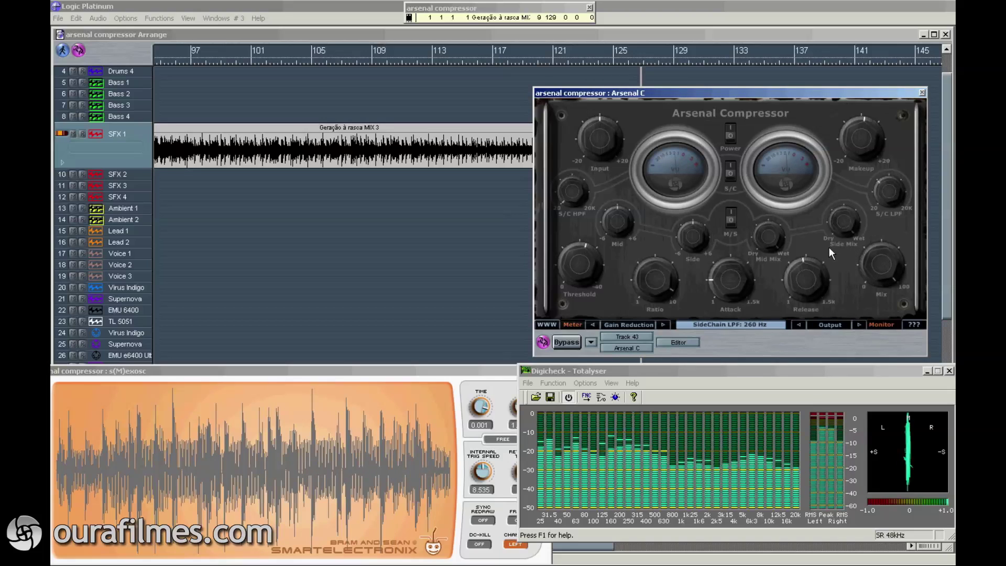